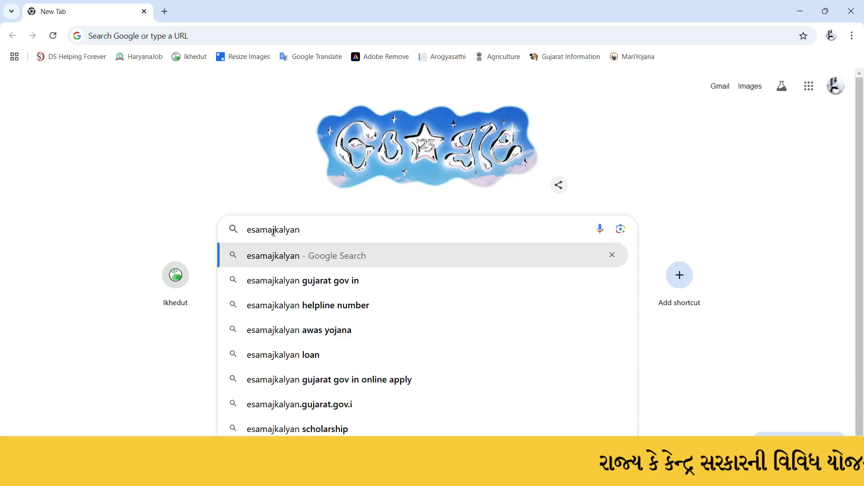
Search Google for esamajkalyan, open the SJED portal and go to its new-user registration form.
key("Return")
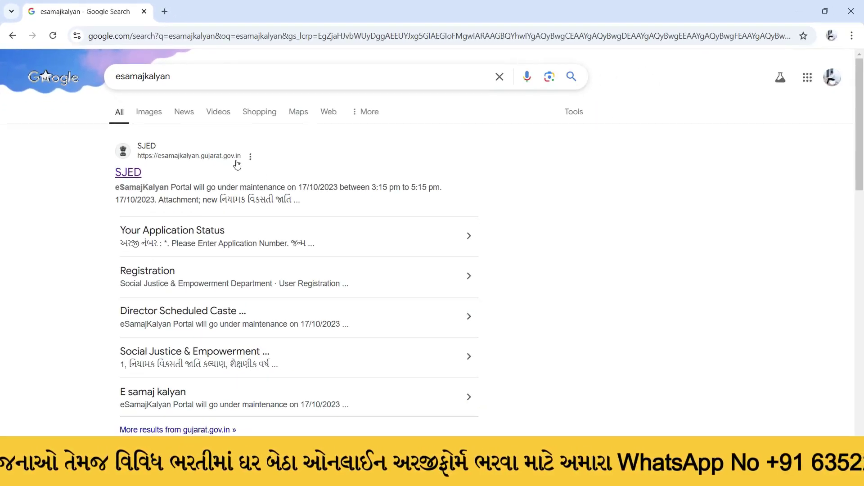
left_click(235, 162)
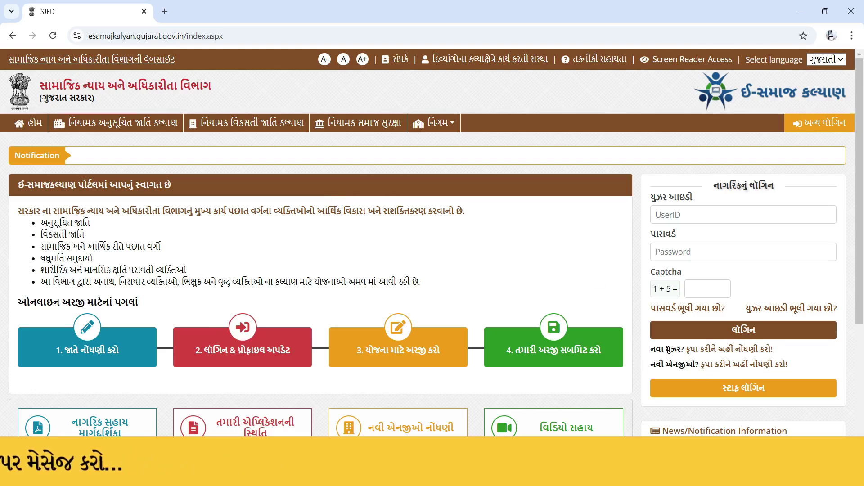
left_click_drag(653, 351, 777, 355)
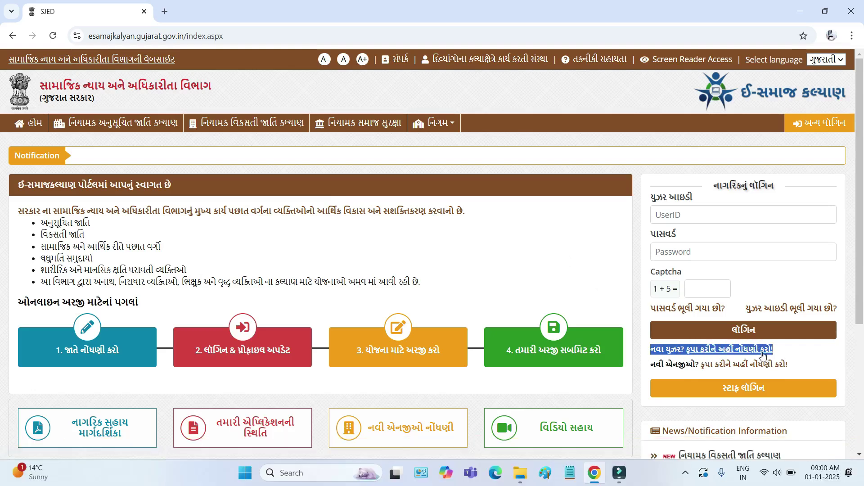
left_click(763, 350)
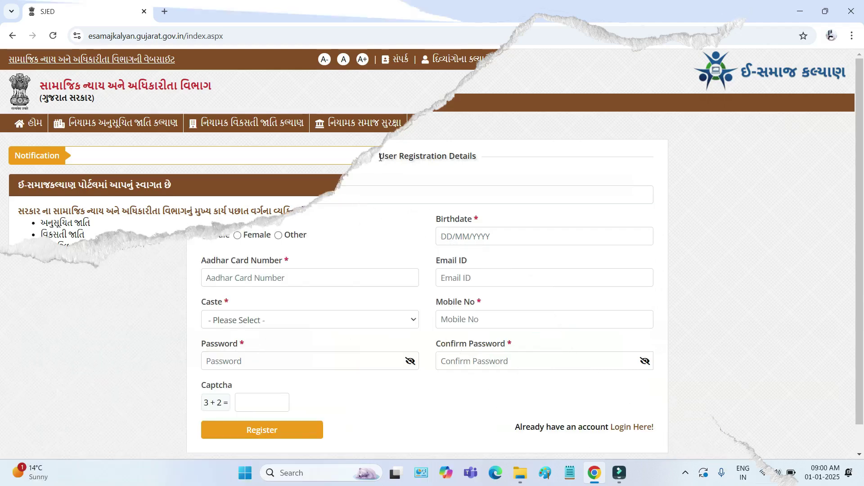
Examine the Full Name, Gender, Birthdate, Aadhar Card Number and Email ID fields of the user registration form.
left_click_drag(379, 156, 490, 163)
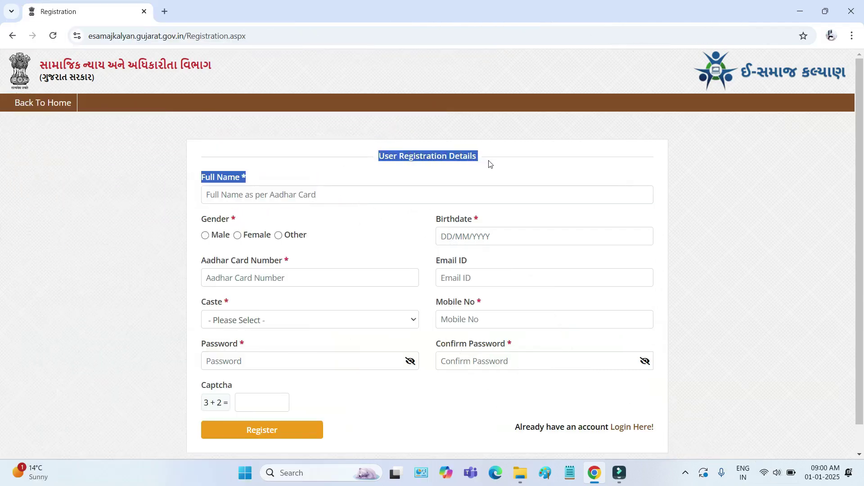
left_click(493, 161)
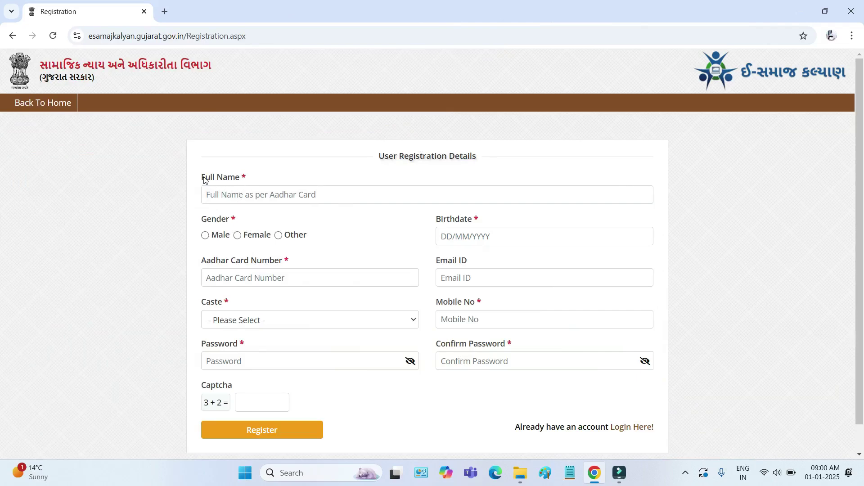
left_click_drag(202, 179, 252, 179)
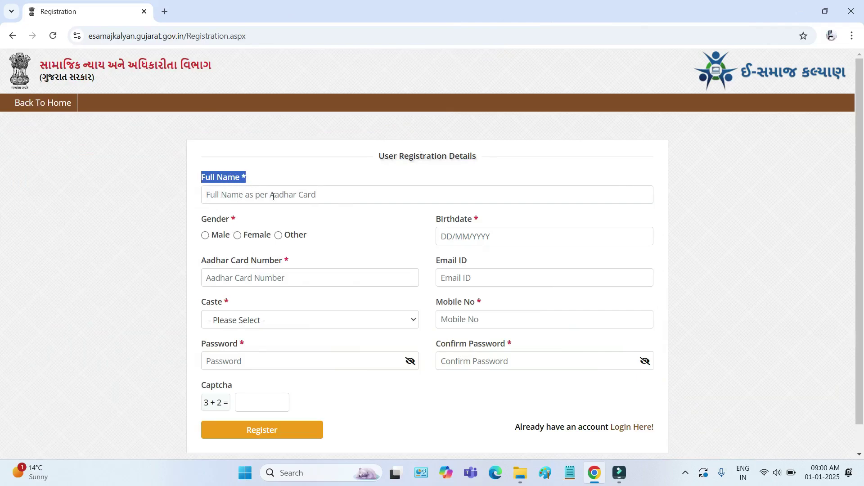
left_click_drag(201, 219, 235, 223)
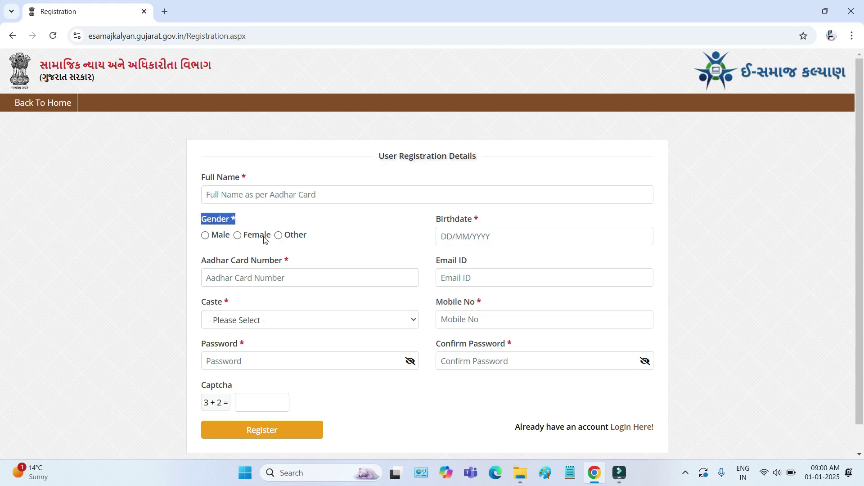
left_click_drag(435, 219, 483, 224)
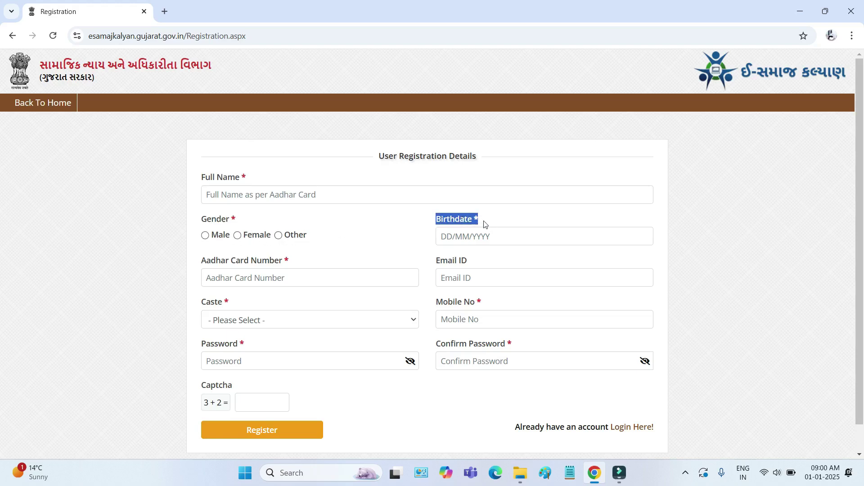
left_click(482, 237)
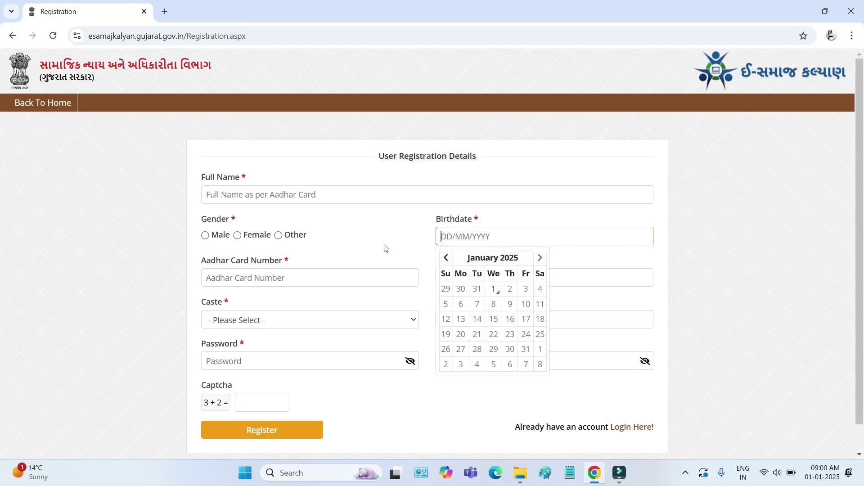
left_click(367, 242)
left_click_drag(206, 263, 291, 265)
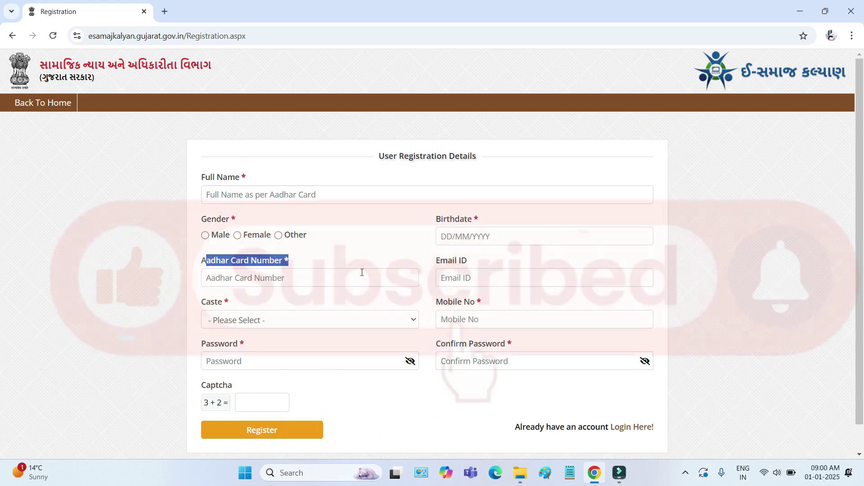
left_click_drag(435, 261, 478, 265)
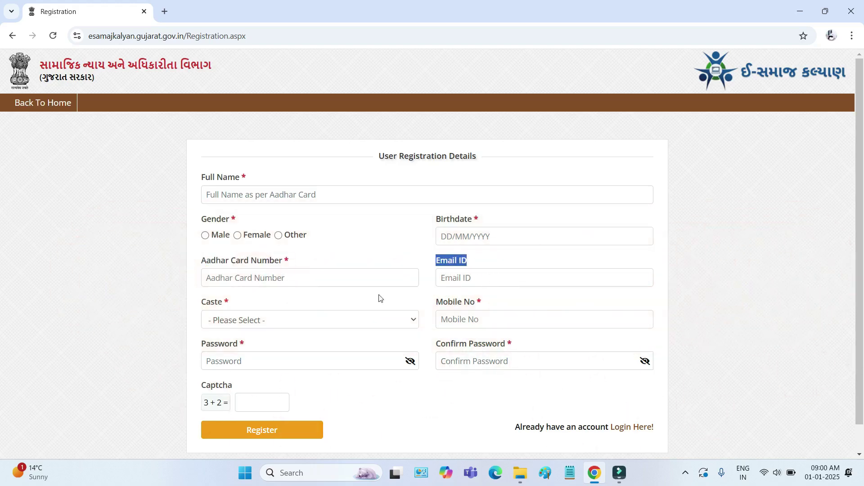
Examine the Caste options and the Mobile No, Password, Confirm Password and Captcha fields of the registration form.
left_click(263, 322)
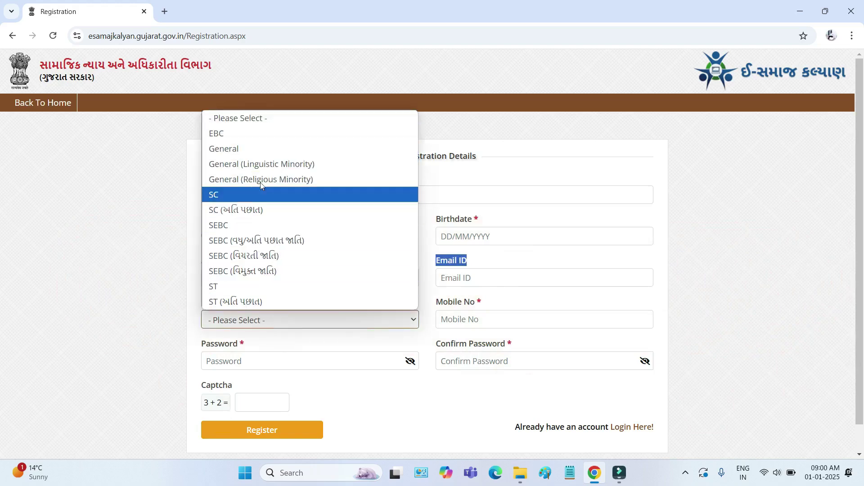
left_click(174, 278)
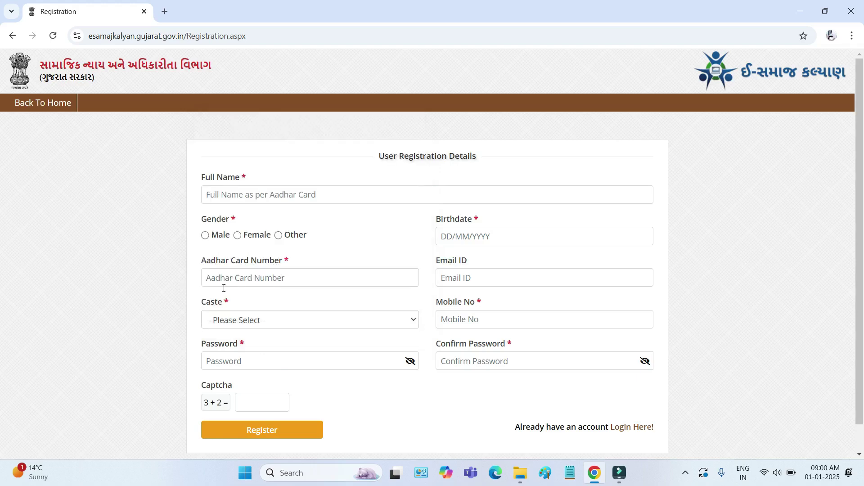
left_click_drag(437, 301, 463, 312)
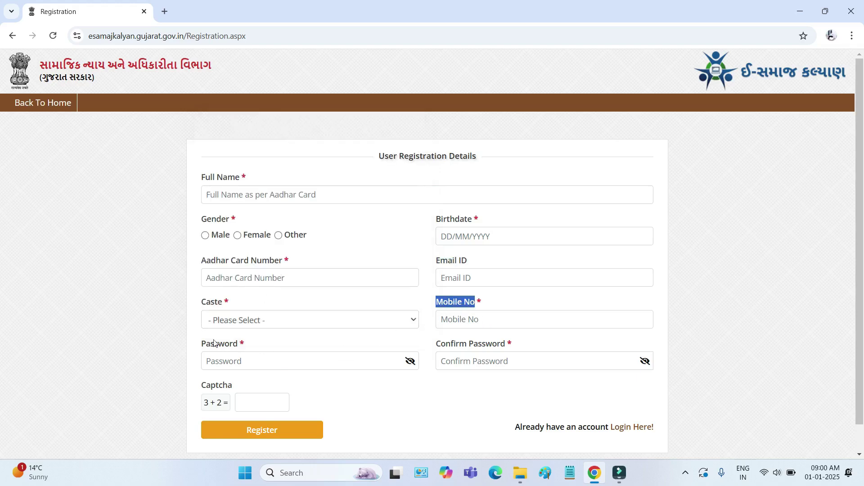
left_click_drag(202, 344, 246, 346)
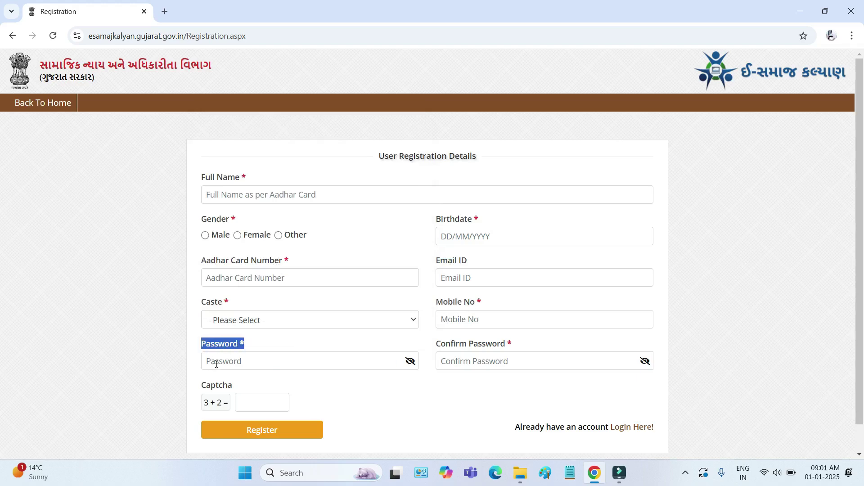
left_click_drag(437, 348, 480, 353)
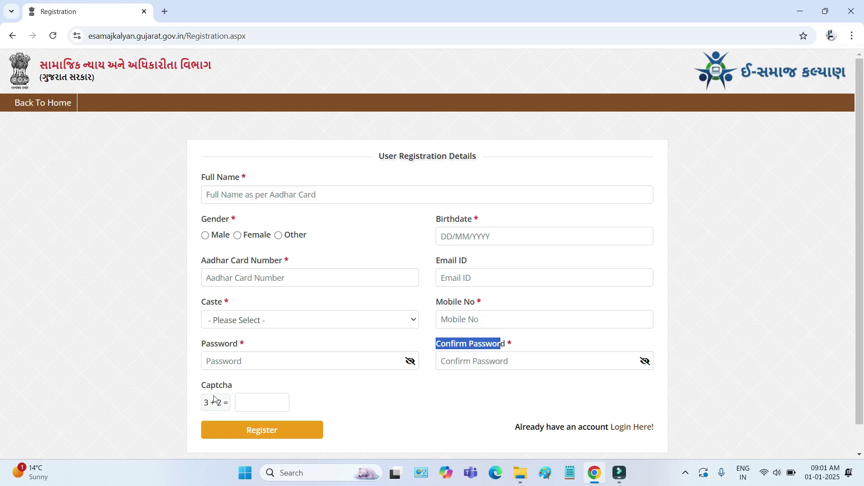
left_click_drag(208, 390, 213, 398)
left_click(252, 402)
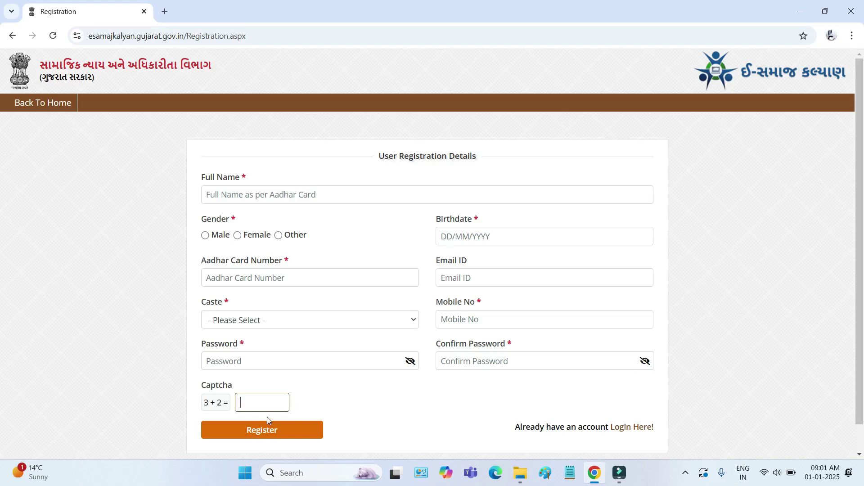
left_click(209, 348)
left_click_drag(210, 345, 235, 348)
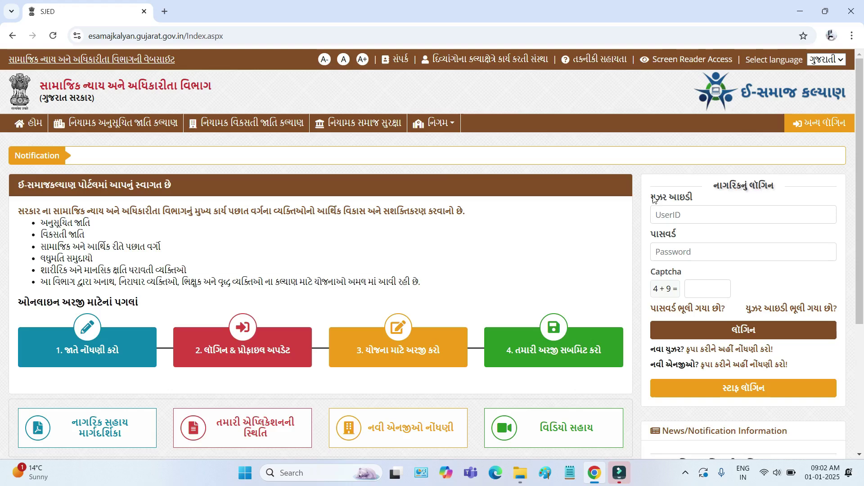
Review the user ID, password and captcha fields of the citizen login form on the portal's home page.
left_click_drag(654, 199, 694, 200)
left_click_drag(648, 235, 678, 235)
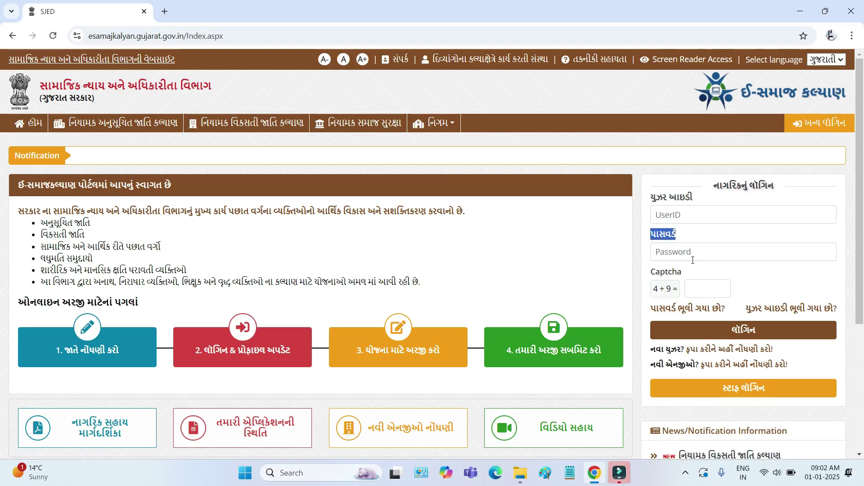
left_click_drag(649, 272, 675, 288)
left_click(706, 288)
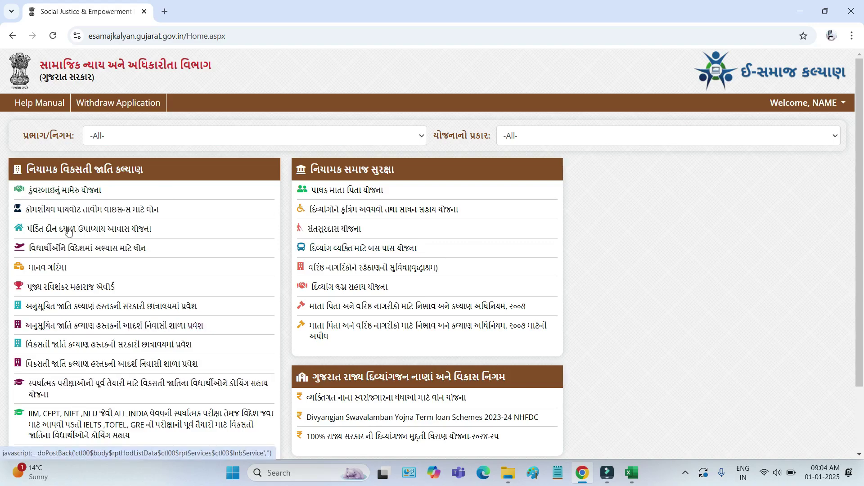
Open the કુંવરબાઈનું મામેરુ યોજના scheme, review its eligibility and document requirements, and proceed to its application form.
left_click(86, 195)
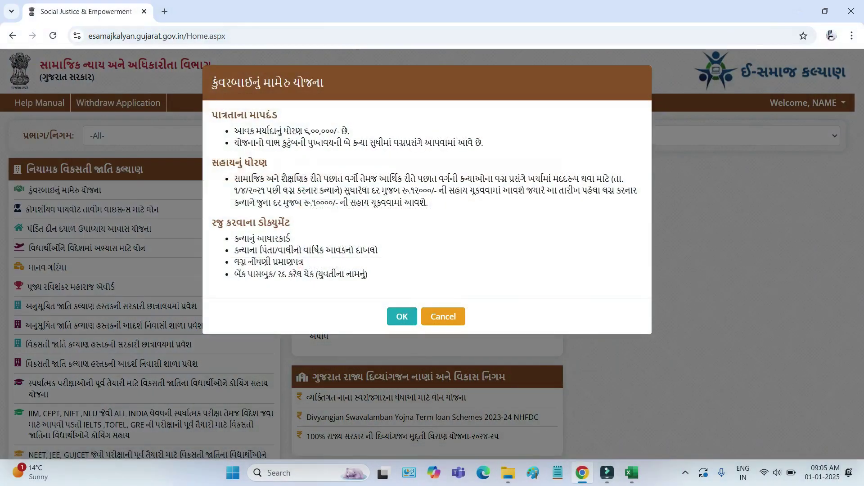
left_click_drag(213, 81, 373, 280)
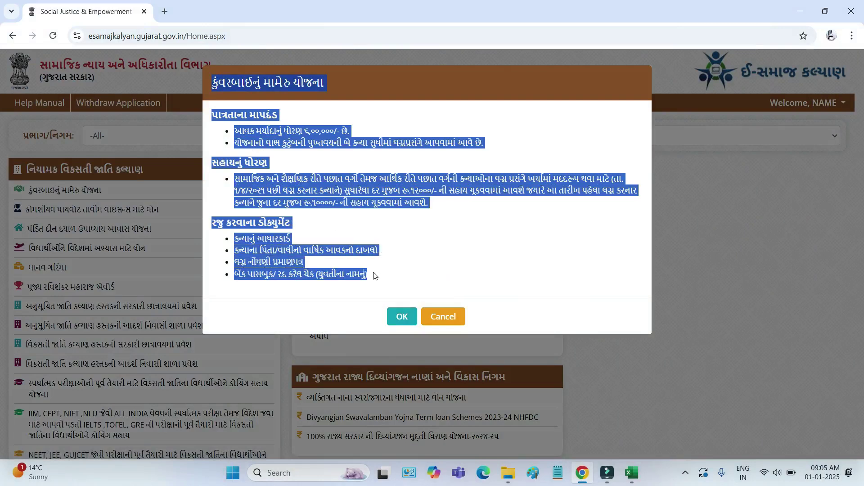
left_click(419, 256)
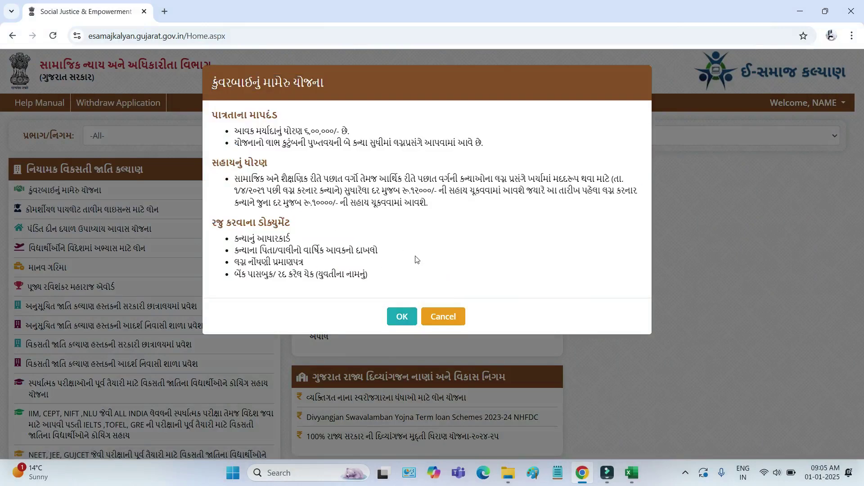
left_click(403, 318)
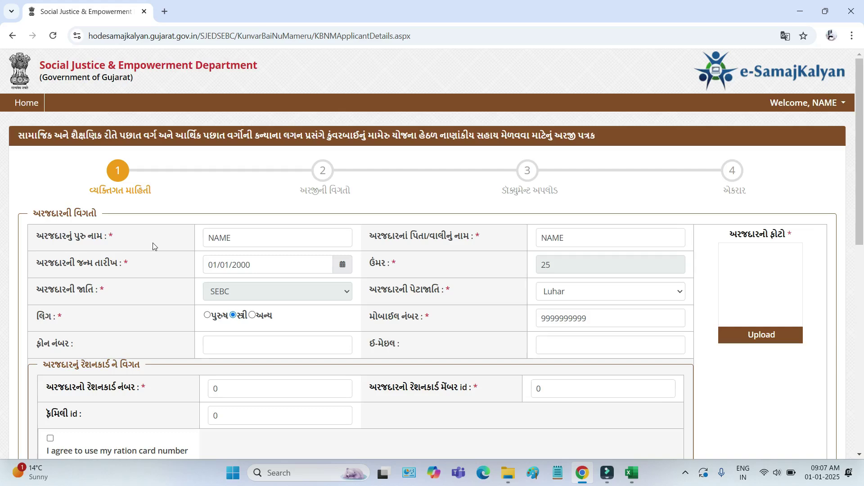
Check the applicant's full name, father's or guardian's name, birth date and age in the applicant details section.
left_click_drag(40, 214, 89, 215)
left_click_drag(48, 238, 92, 242)
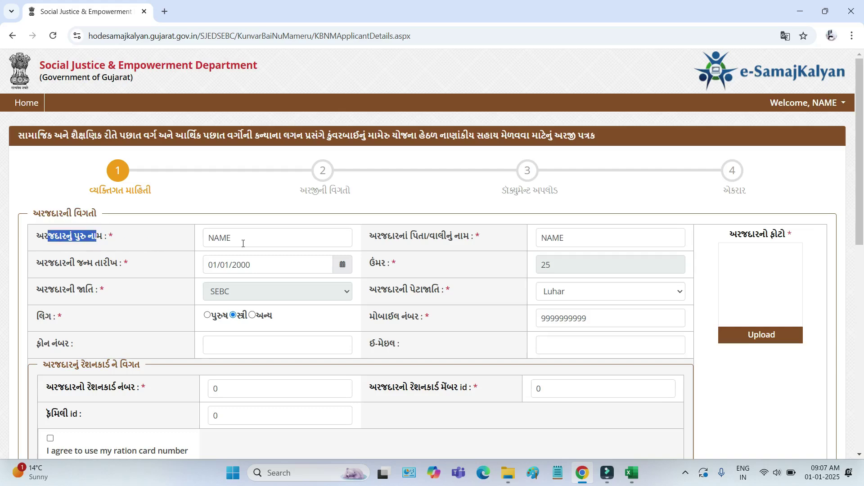
left_click_drag(242, 241, 203, 241)
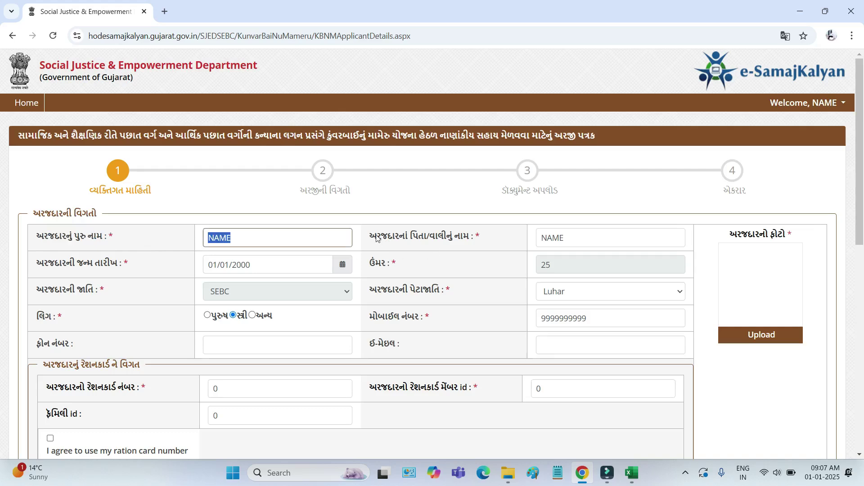
left_click_drag(379, 236, 478, 239)
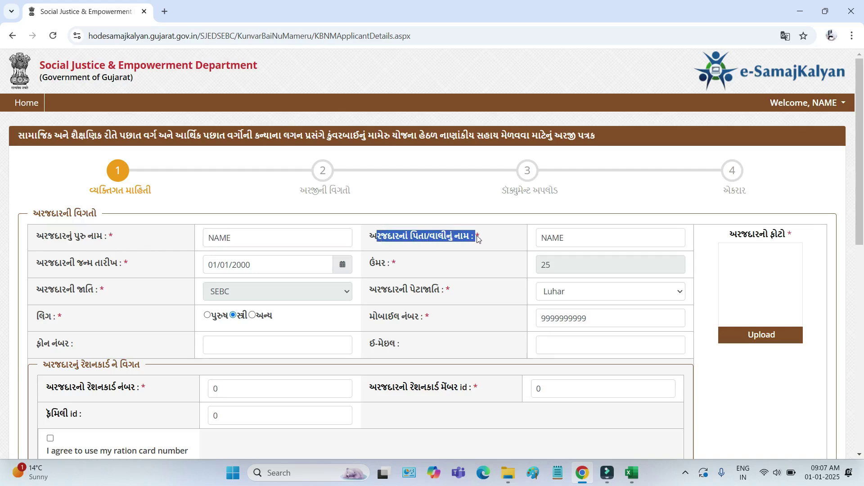
left_click(570, 242)
left_click_drag(571, 241, 539, 239)
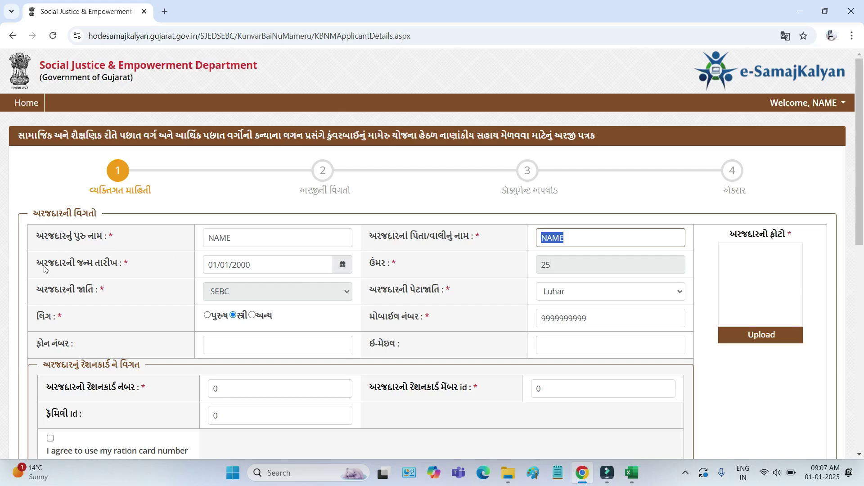
left_click_drag(44, 266, 231, 260)
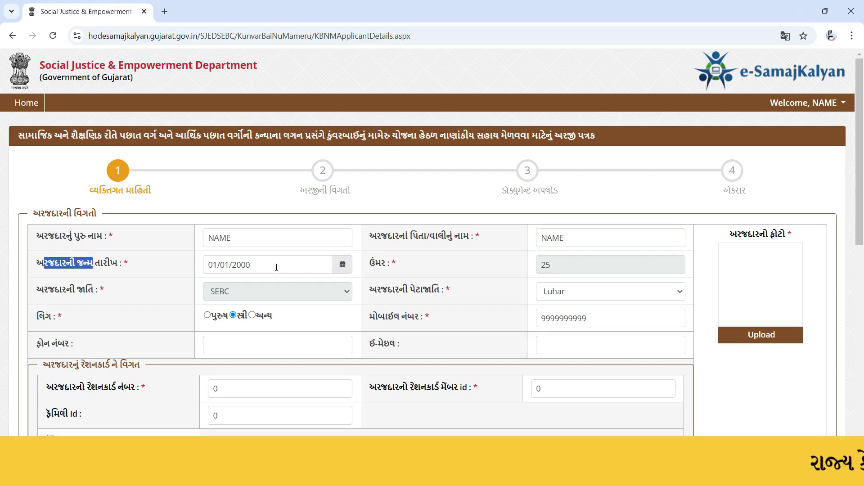
double_click(377, 264)
left_click_drag(573, 266, 536, 264)
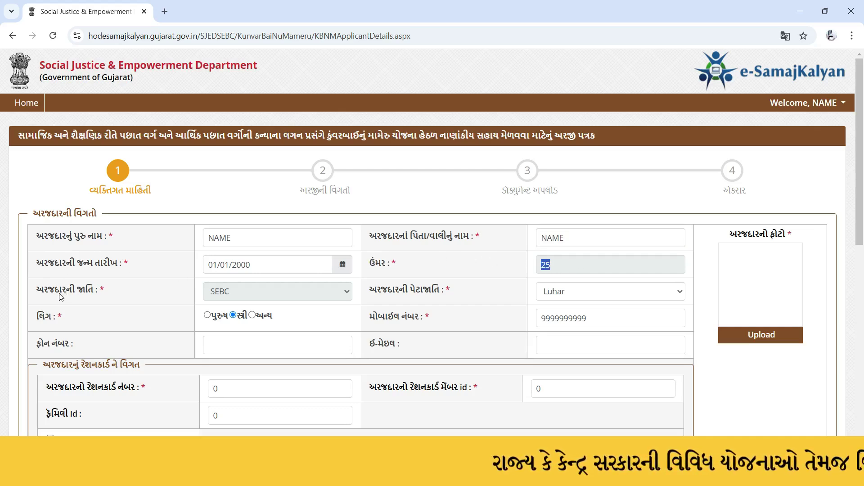
Check the applicant's caste, sub-caste options, gender and mobile number in the applicant details section.
left_click(40, 293)
left_click_drag(40, 294, 108, 293)
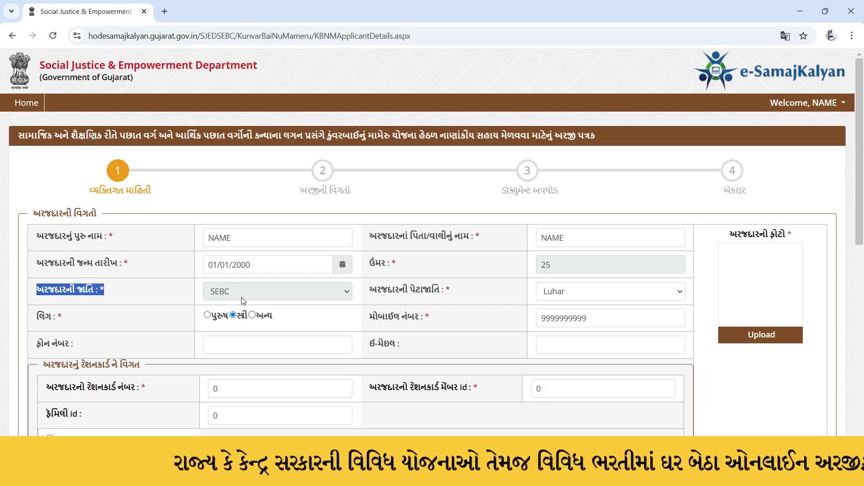
left_click(578, 300)
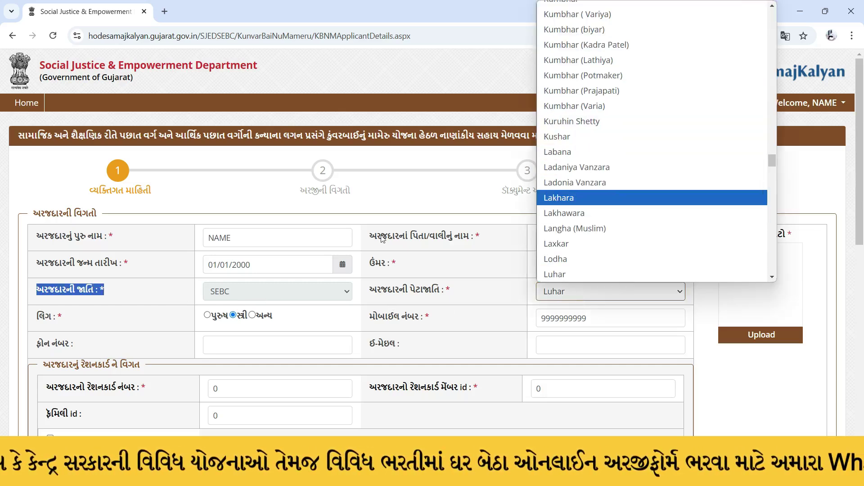
left_click_drag(39, 318, 59, 320)
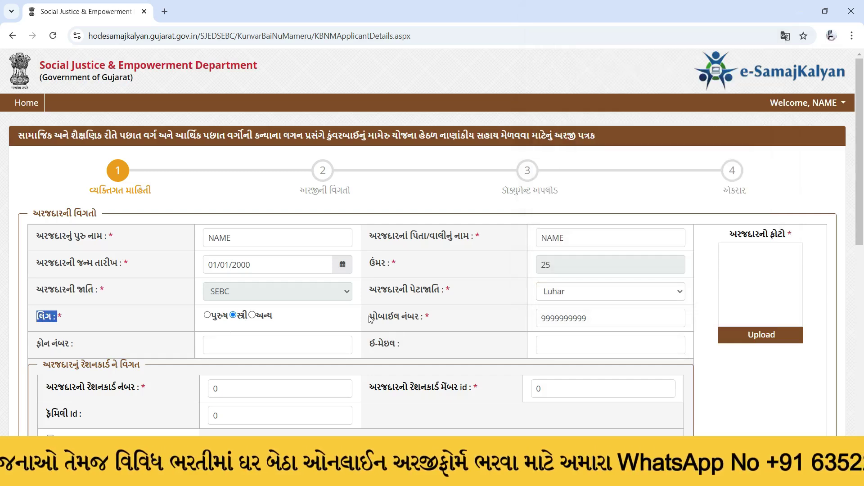
left_click_drag(370, 319, 435, 324)
left_click(609, 322)
left_click_drag(610, 322, 545, 320)
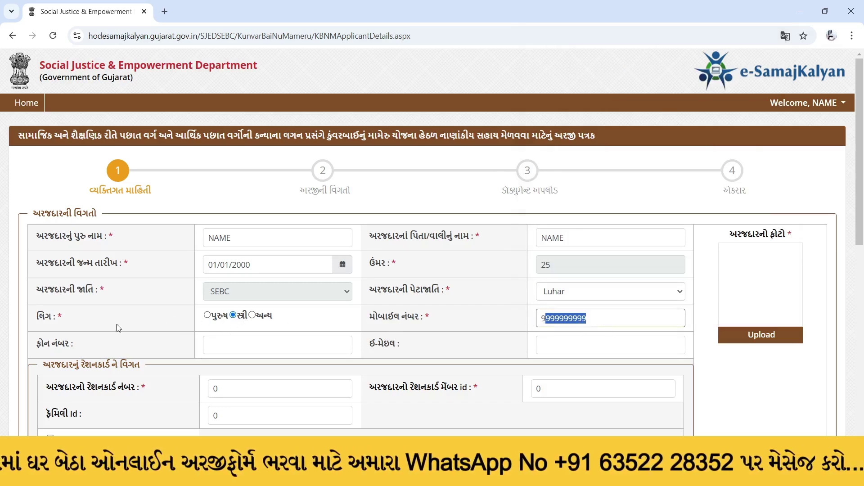
Check the phone number, e-mail and applicant photo fields in the applicant details section.
left_click_drag(37, 343, 110, 344)
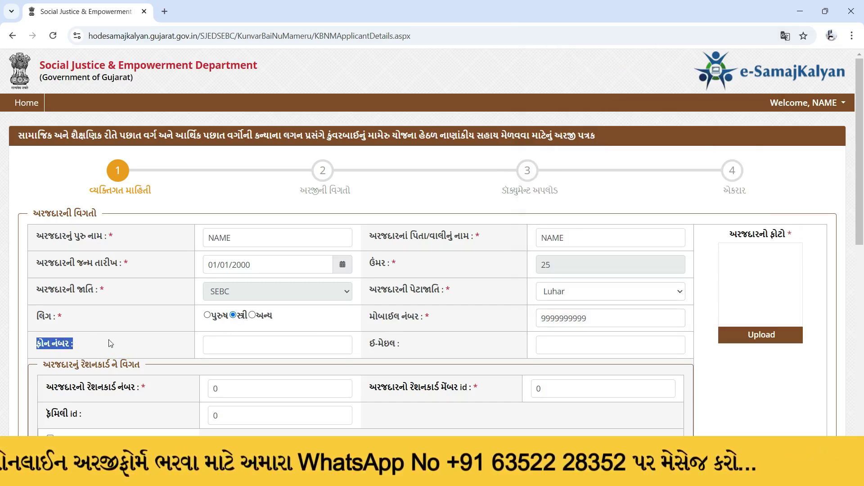
left_click(247, 343)
left_click(189, 351)
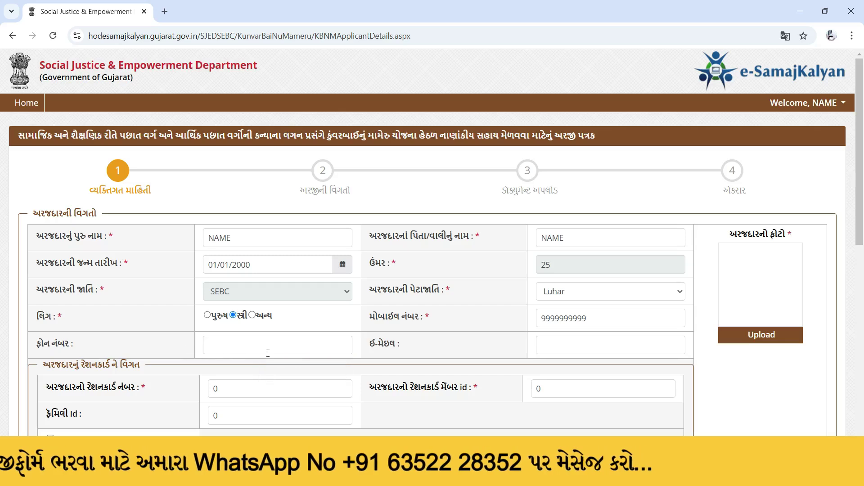
left_click_drag(361, 356, 494, 353)
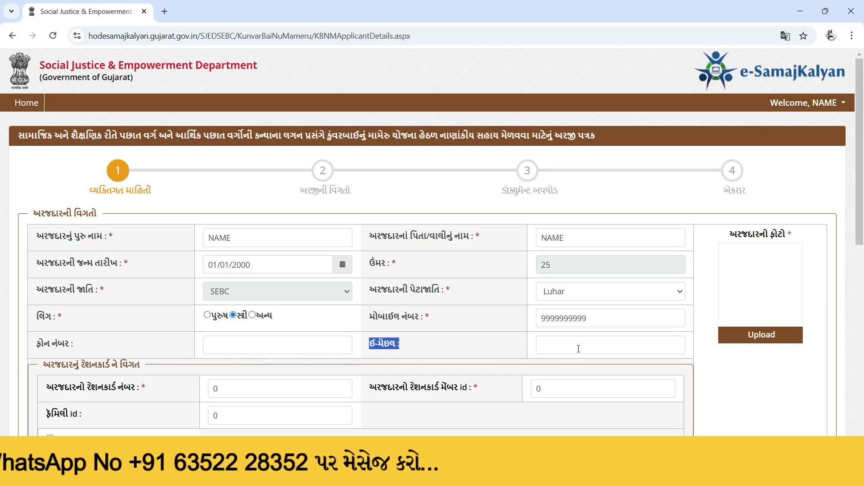
left_click_drag(731, 234, 792, 234)
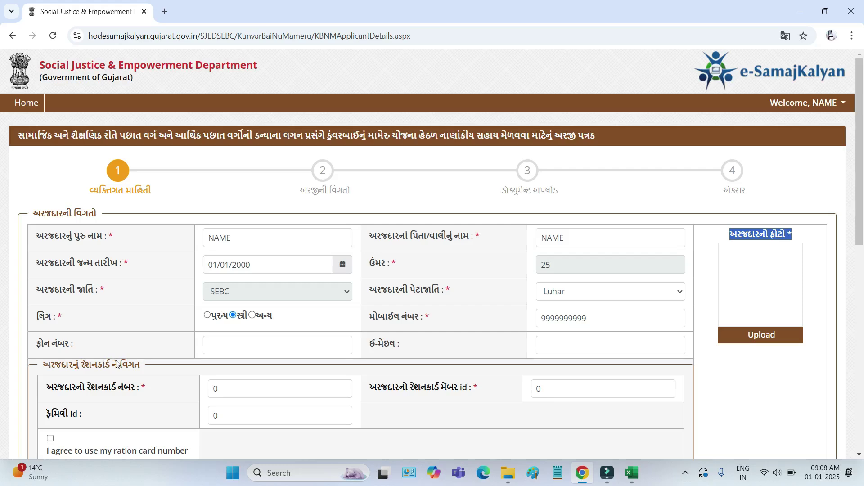
Review the ration card number, ration card member ID, family ID and consent statement in the applicant's ration card section.
left_click_drag(51, 363, 163, 370)
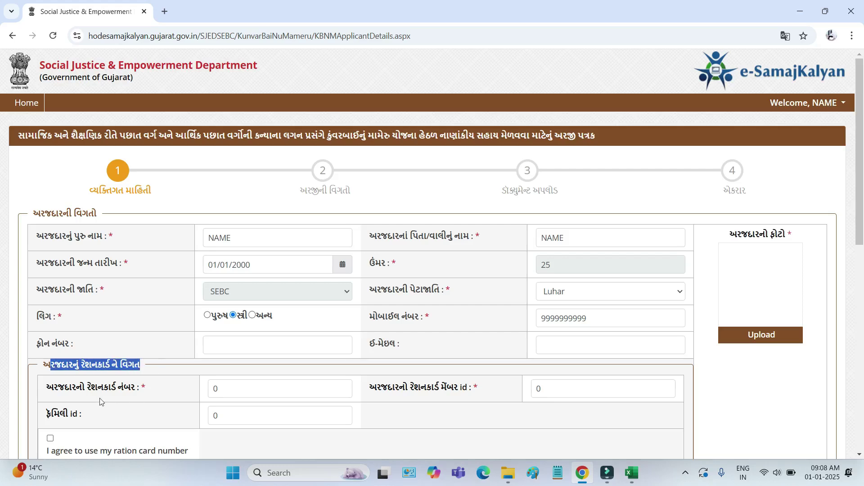
left_click_drag(60, 388, 114, 390)
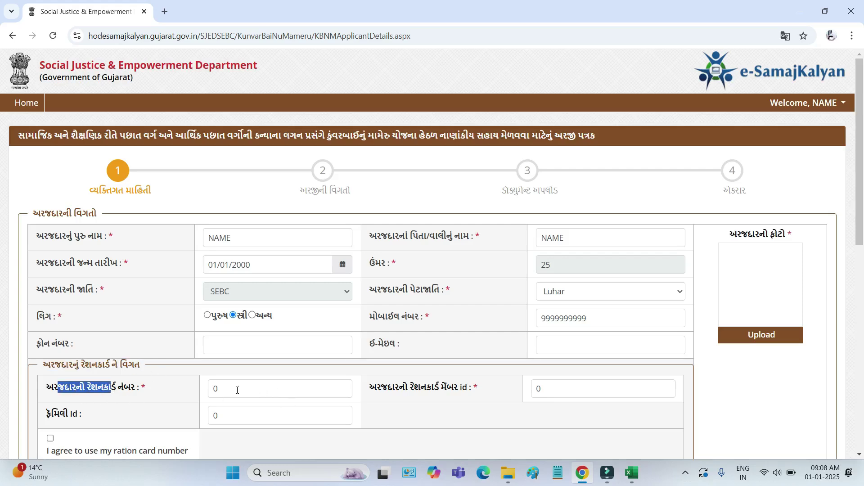
left_click_drag(237, 390, 187, 392)
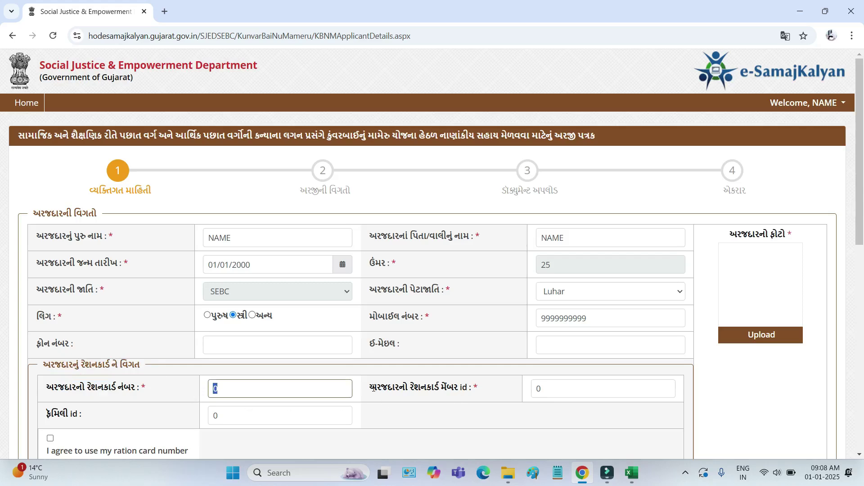
left_click_drag(374, 388, 527, 395)
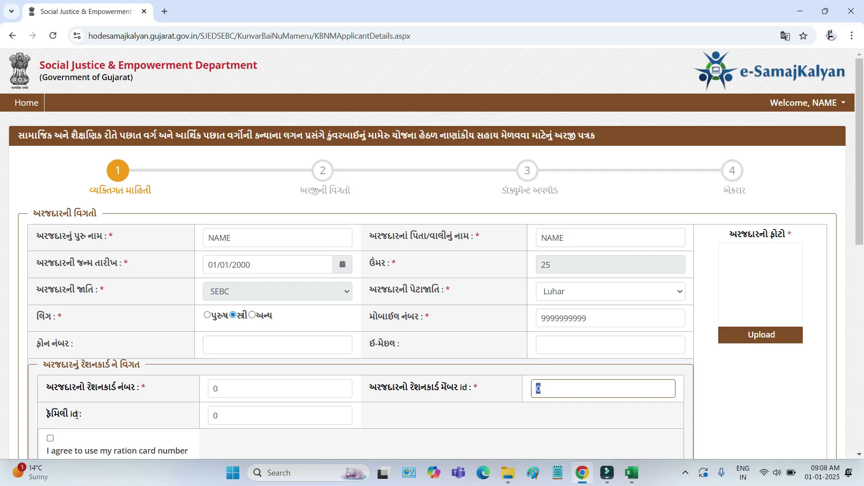
left_click_drag(48, 415, 221, 415)
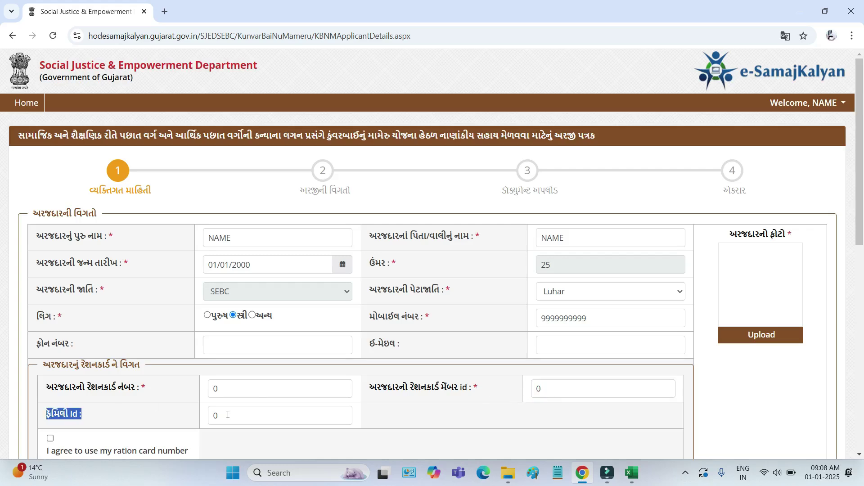
left_click(219, 415)
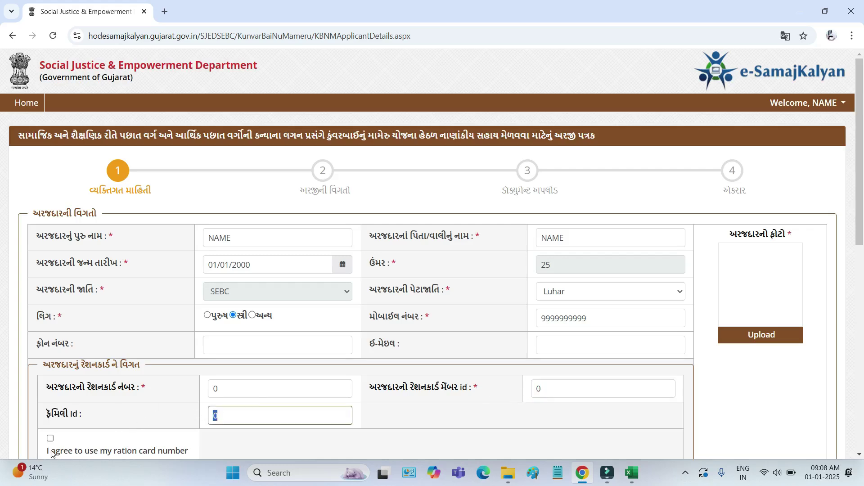
left_click_drag(50, 451, 180, 453)
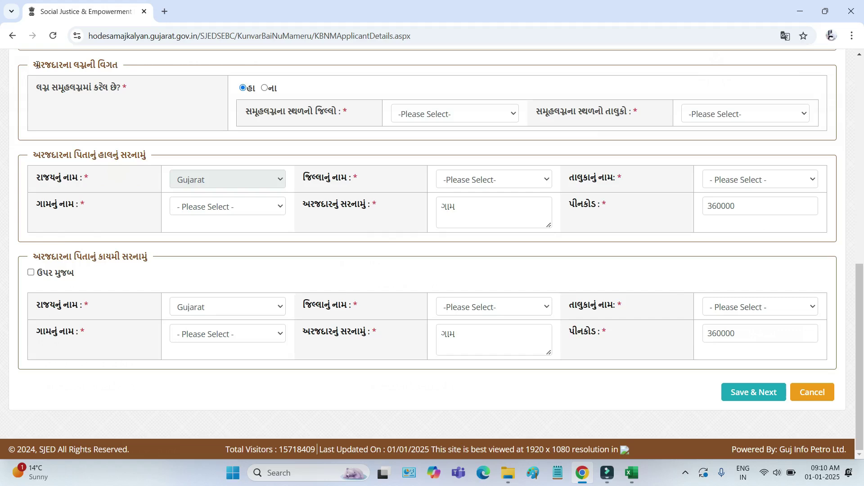
Review the mass wedding question and its venue district and taluka options in the marriage details section.
left_click_drag(34, 64, 112, 65)
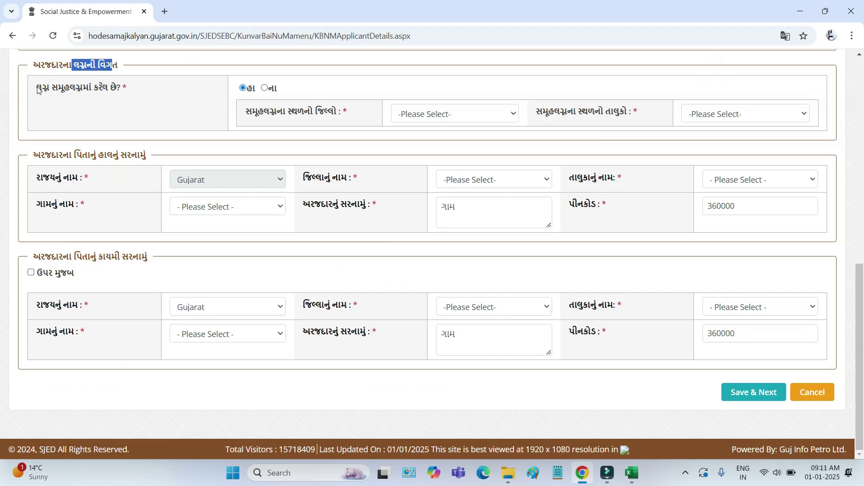
left_click_drag(37, 89, 127, 89)
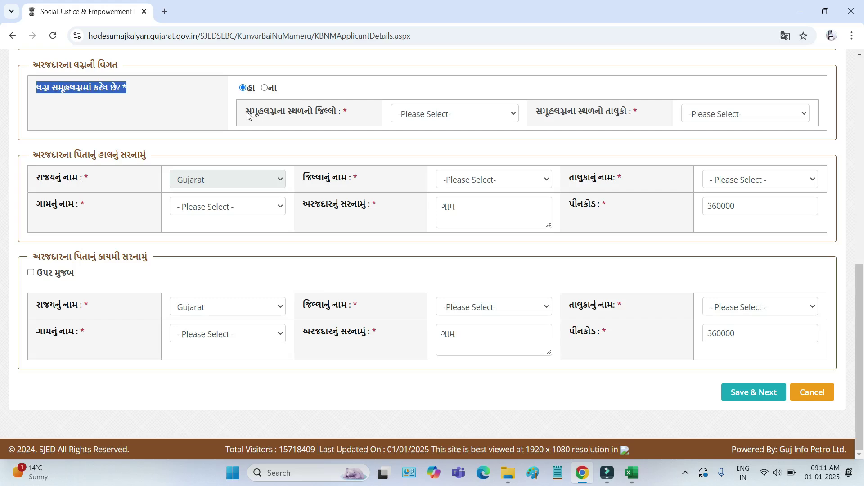
left_click_drag(248, 116, 408, 122)
left_click(420, 118)
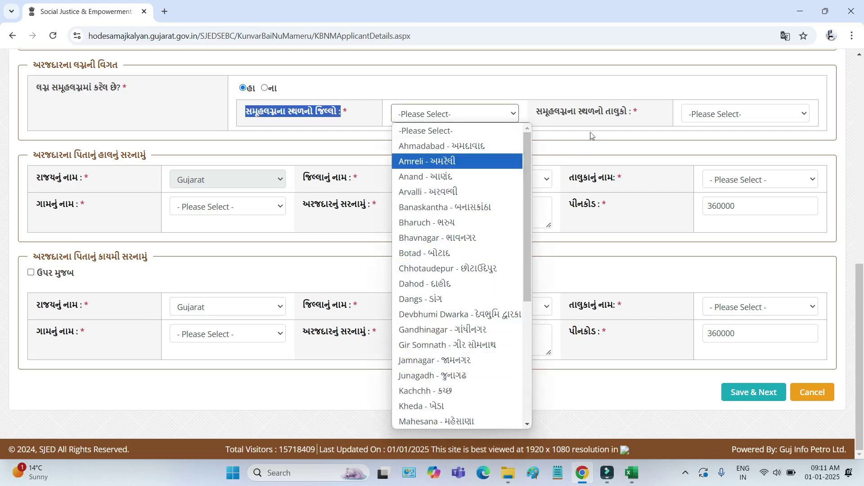
left_click_drag(588, 113, 640, 115)
left_click(710, 117)
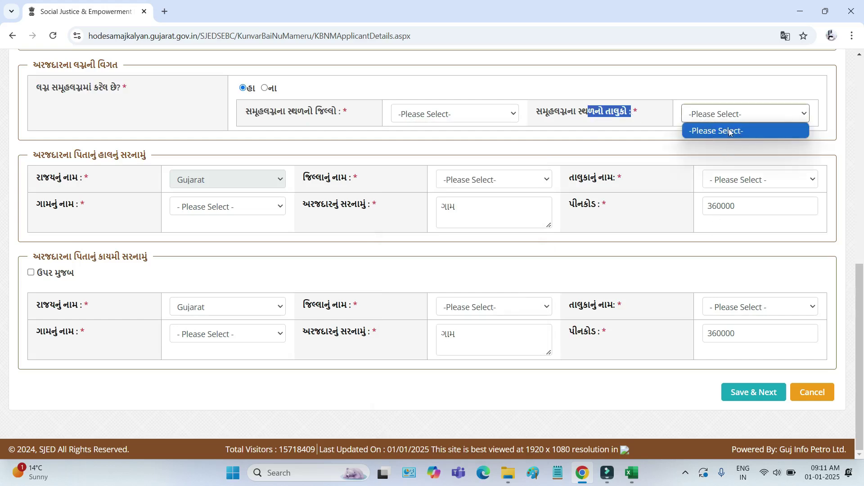
Answer the mass wedding question (લગ્ન સમૂહલગ્નમાં કરેલ છે?) with ના.
left_click(58, 90)
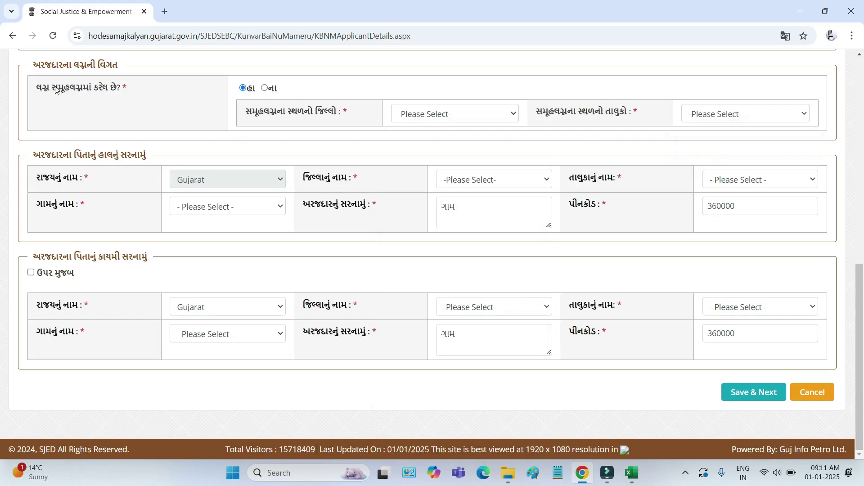
left_click_drag(57, 90, 85, 90)
left_click(265, 89)
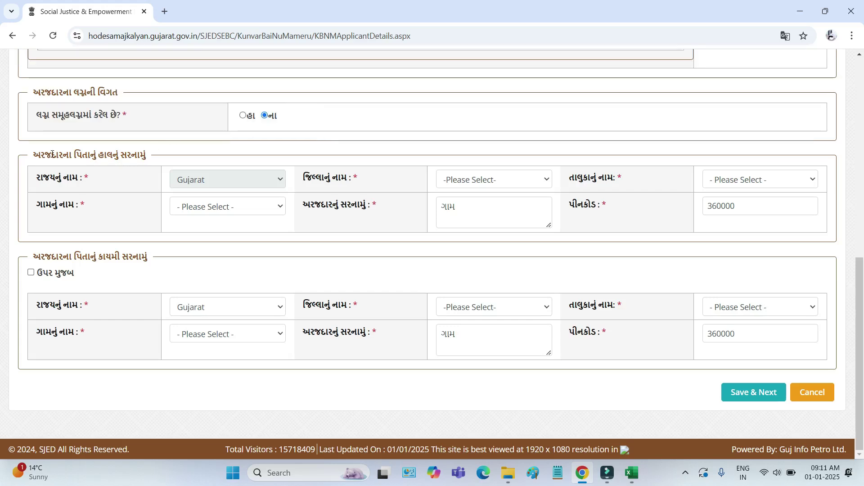
Check the state, district, village, address and PIN code fields of the father's current address.
left_click_drag(41, 154, 73, 156)
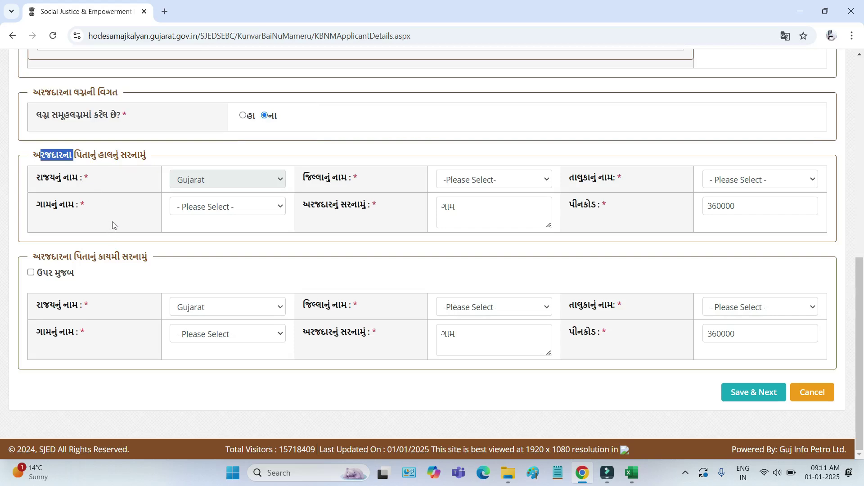
left_click_drag(100, 154, 148, 158)
left_click_drag(43, 179, 80, 180)
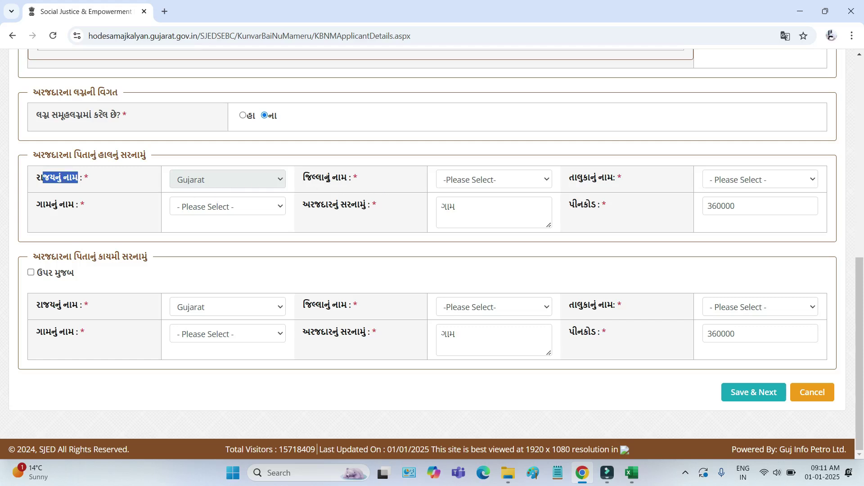
left_click_drag(324, 178, 358, 179)
left_click_drag(51, 205, 109, 208)
left_click_drag(314, 206, 360, 206)
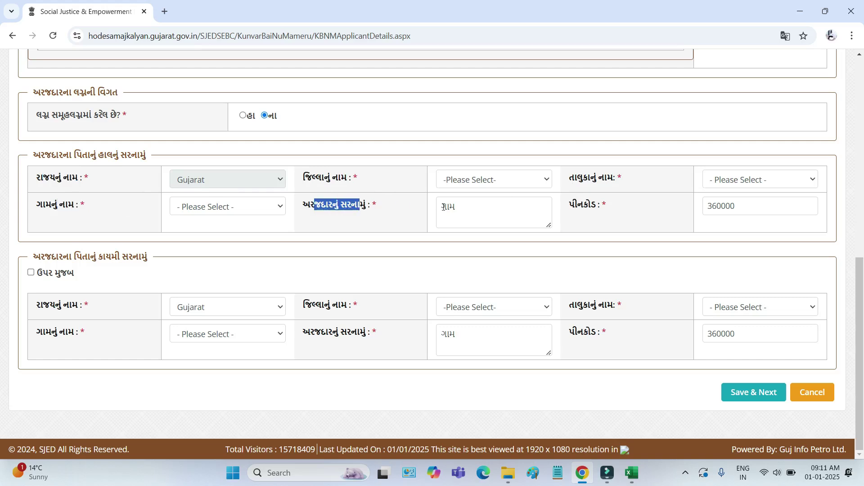
left_click_drag(470, 209, 439, 208)
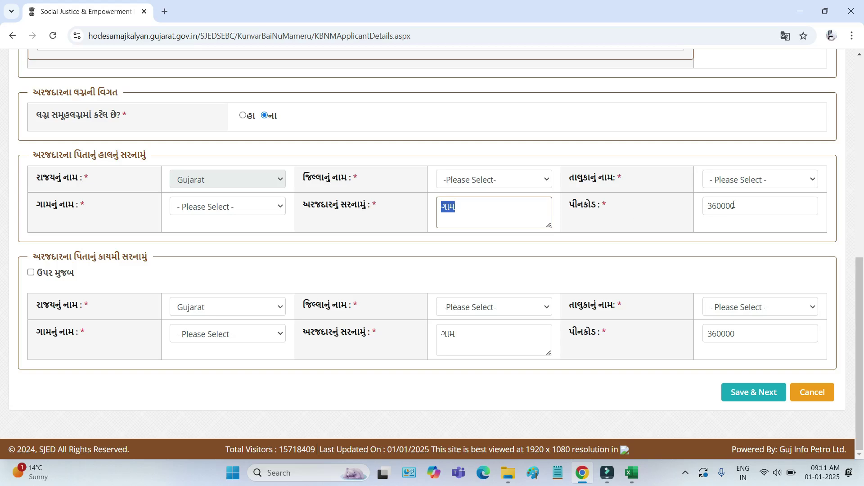
left_click_drag(744, 207, 704, 210)
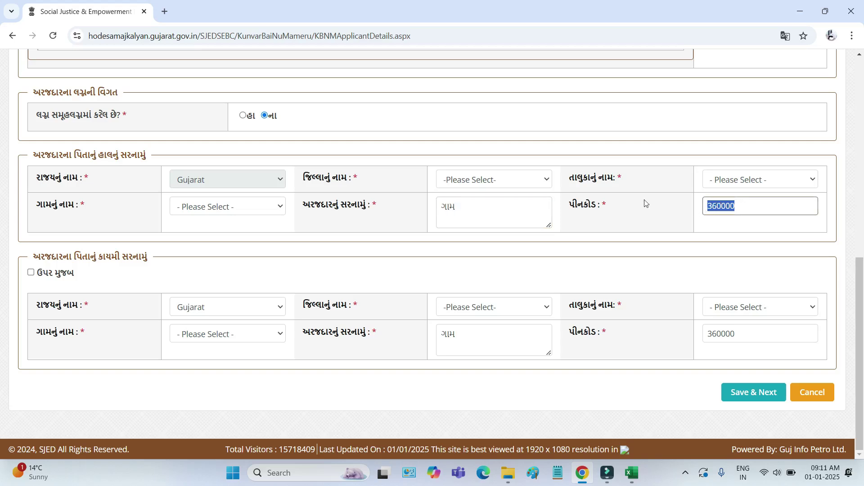
Compare the father's permanent address section with the current one and check its state, district, taluka, village, address and PIN code fields.
left_click_drag(90, 257, 158, 262)
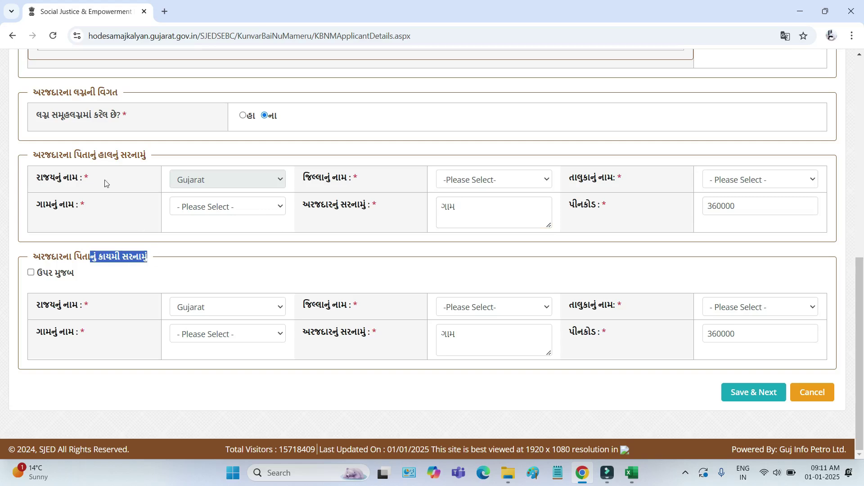
left_click_drag(72, 155, 174, 163)
left_click_drag(74, 256, 141, 266)
left_click_drag(43, 305, 62, 305)
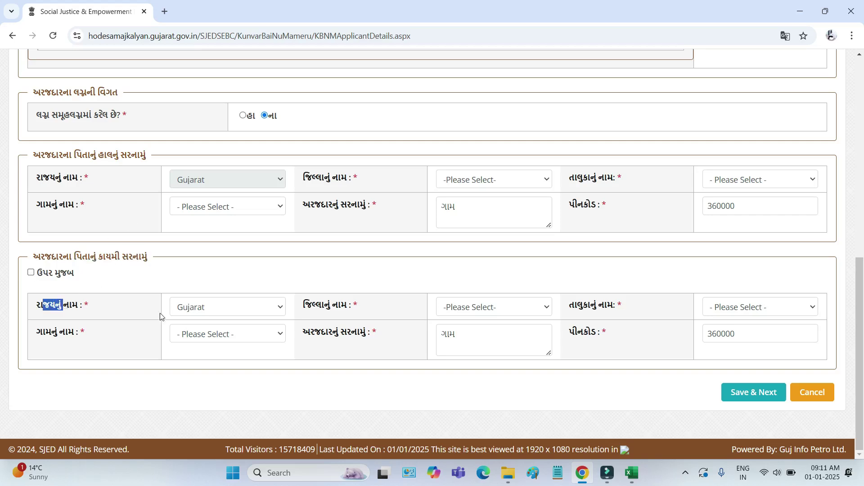
left_click(188, 314)
left_click(297, 320)
left_click_drag(325, 307, 344, 313)
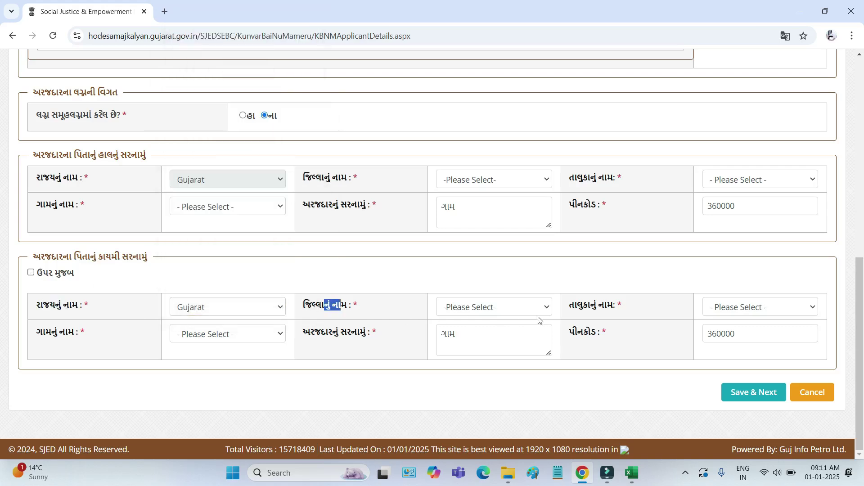
left_click_drag(578, 305, 598, 308)
left_click_drag(45, 332, 67, 331)
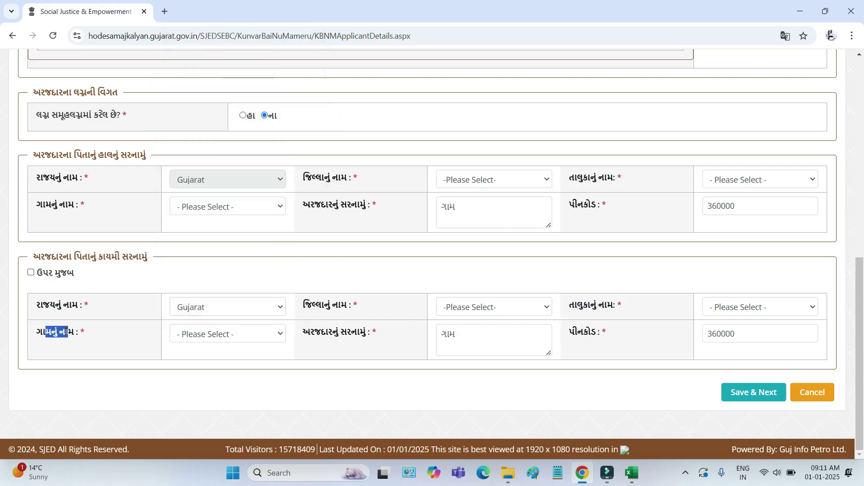
left_click_drag(456, 336, 439, 336)
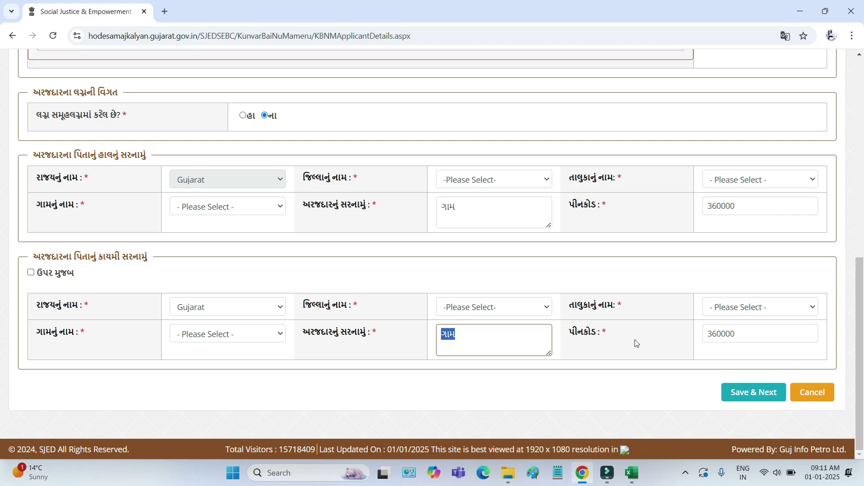
left_click_drag(745, 336, 701, 341)
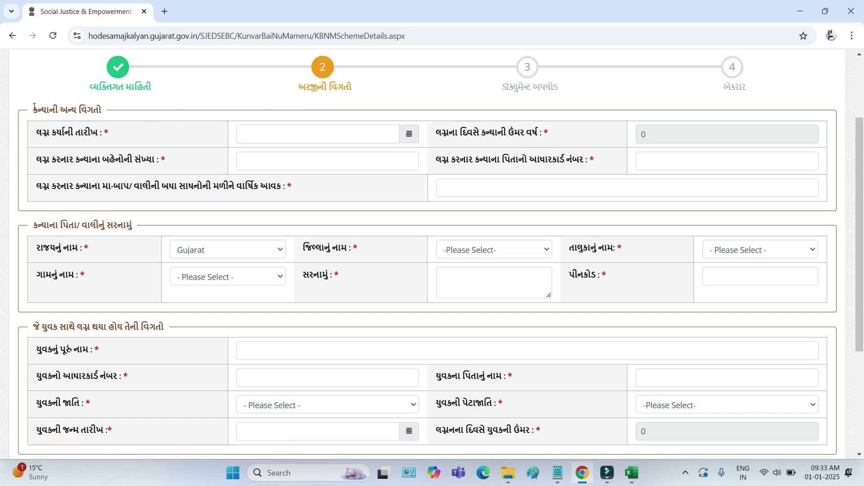
Review the marriage date field with its calendar and the bride's age on the wedding day in the bride's other details section.
left_click_drag(34, 107, 103, 111)
left_click_drag(38, 132, 105, 129)
left_click(296, 130)
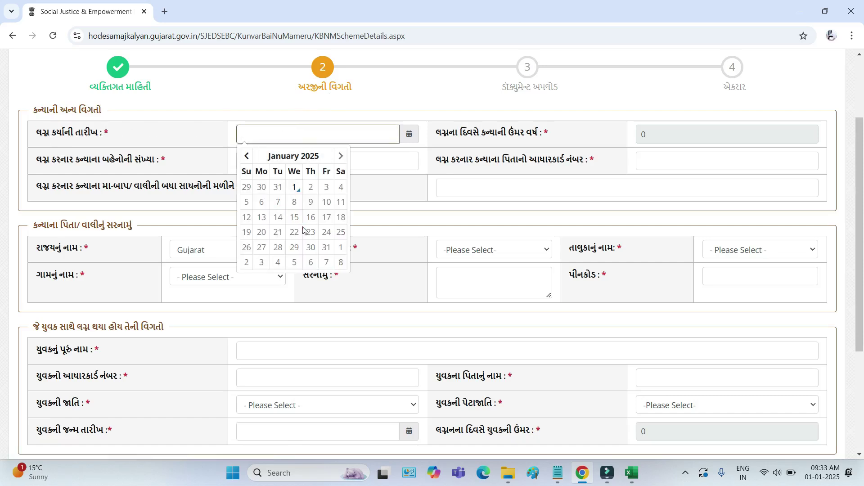
left_click_drag(434, 132, 542, 133)
left_click_drag(657, 135, 640, 138)
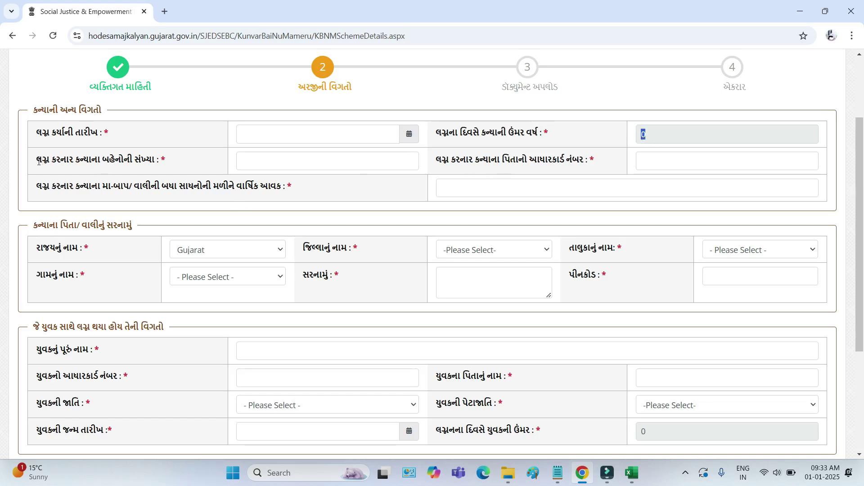
Check the fields for the bride's number of sisters, her father's Aadhaar number and the parents' or guardian's annual income.
left_click_drag(38, 162, 166, 161)
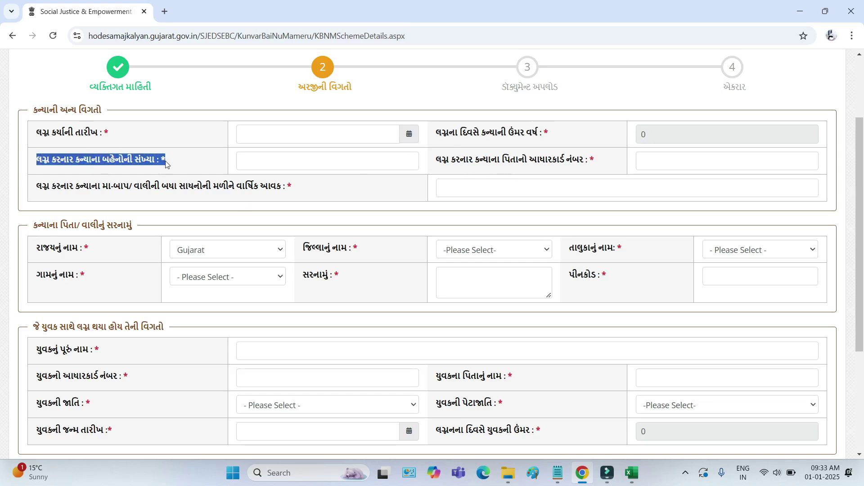
left_click(253, 161)
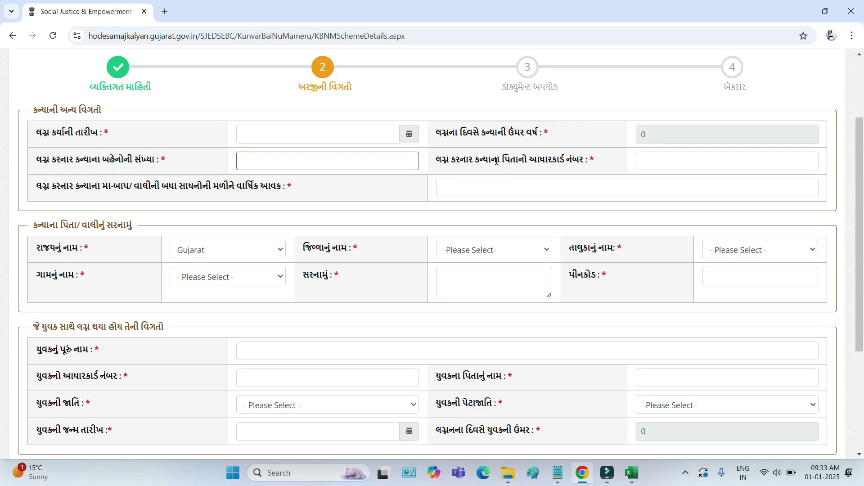
left_click_drag(491, 160, 586, 161)
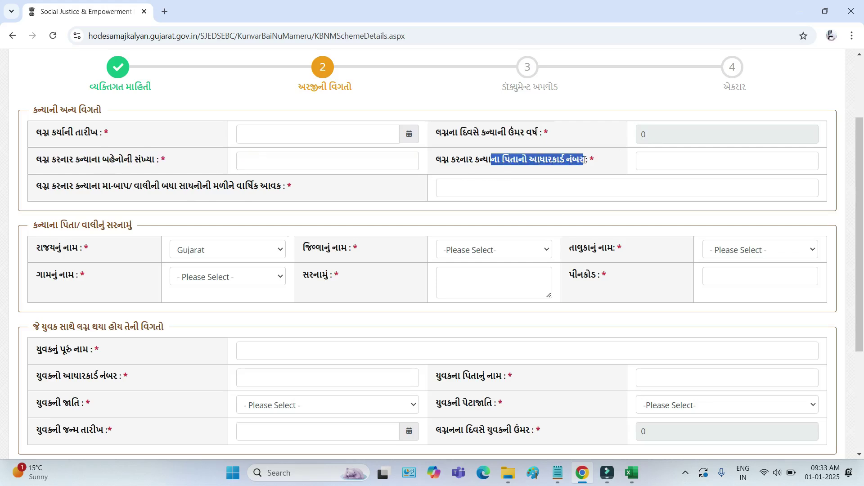
left_click(653, 166)
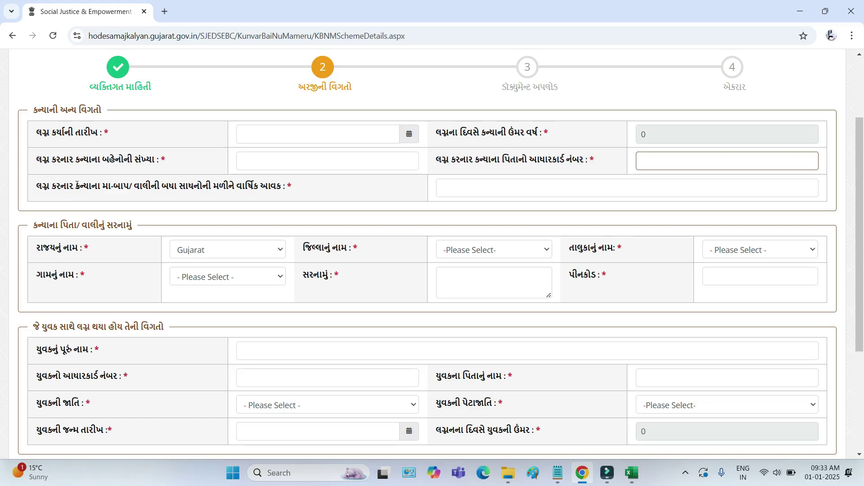
left_click_drag(76, 185, 152, 185)
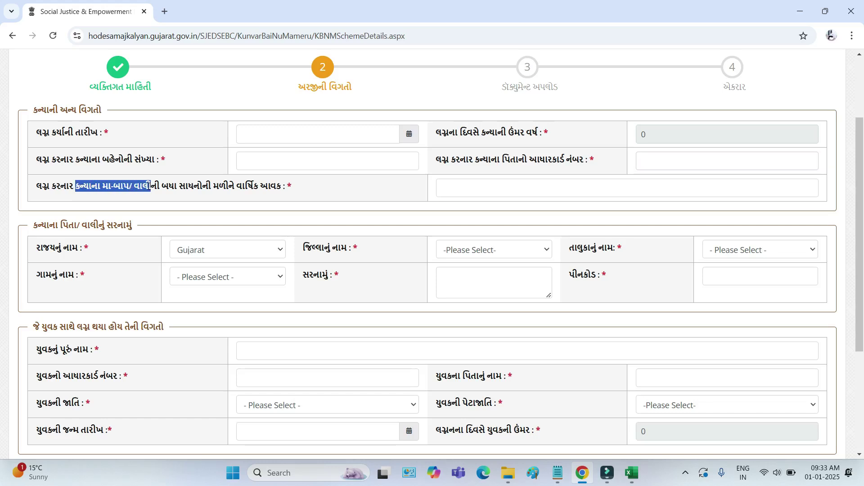
left_click(489, 188)
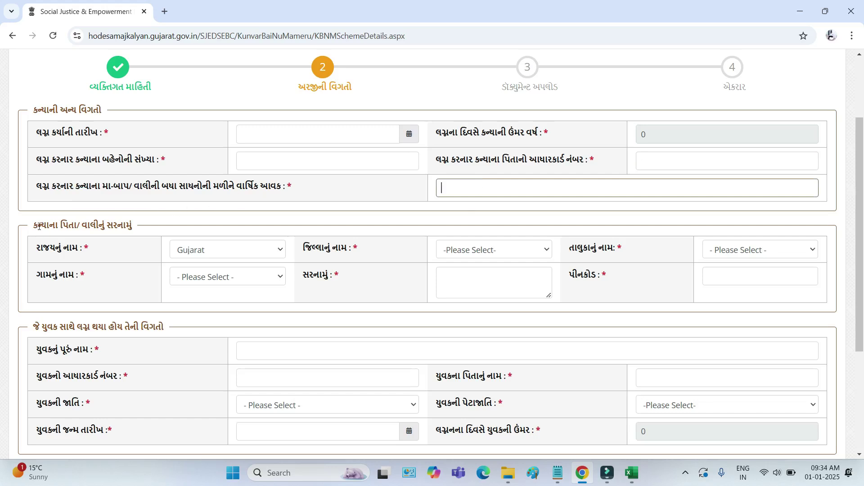
Review the state, district, taluka, village, address and PIN code fields in the address section for the bride's father or guardian.
left_click_drag(41, 226, 144, 230)
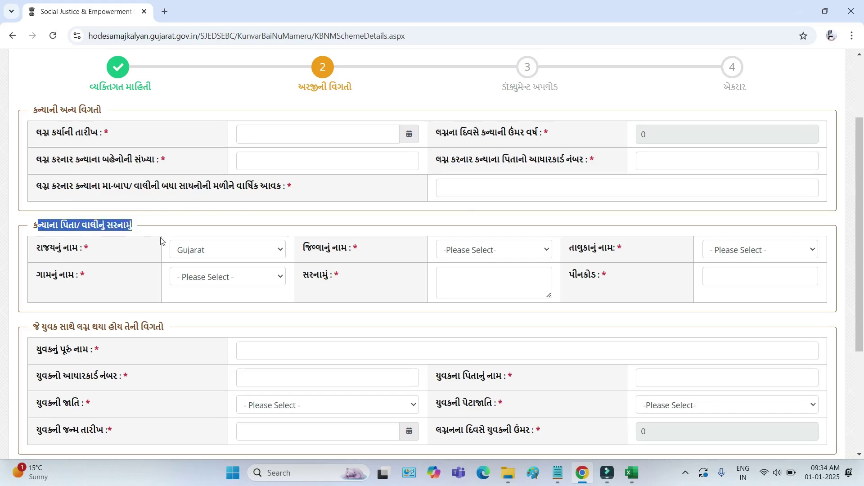
left_click(212, 250)
left_click_drag(313, 248, 364, 252)
left_click_drag(577, 248, 597, 249)
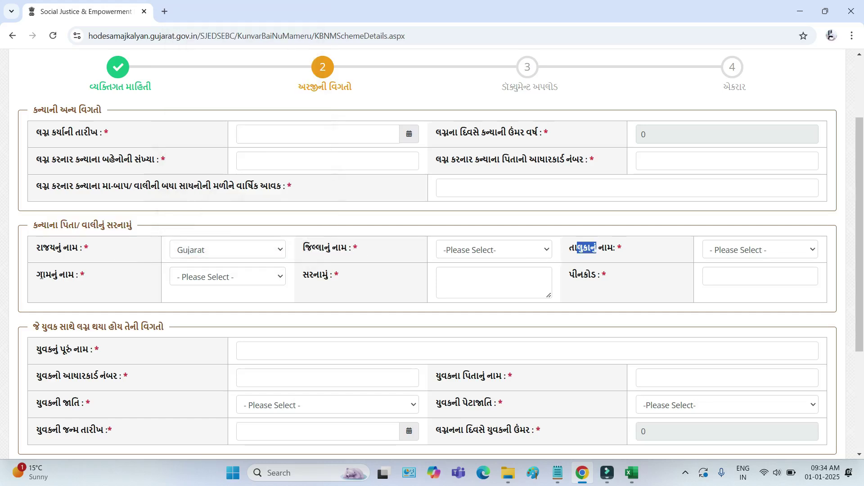
left_click_drag(39, 275, 92, 280)
left_click_drag(306, 276, 401, 282)
left_click(485, 278)
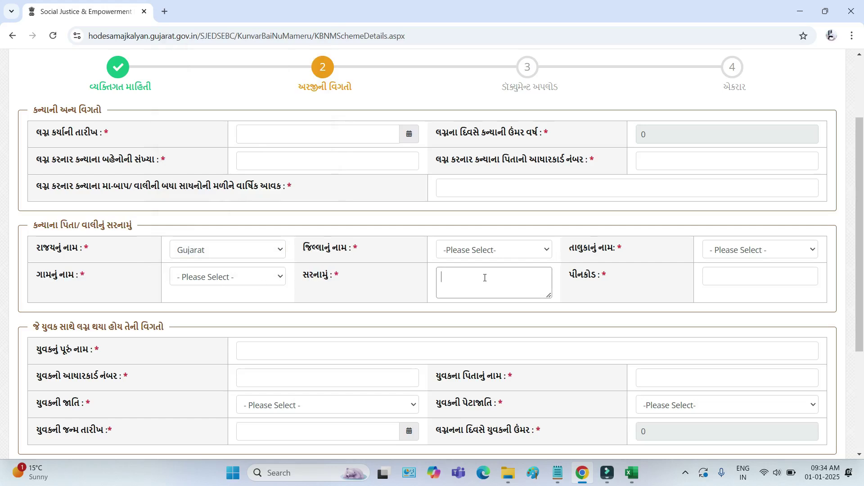
double_click(578, 278)
left_click(740, 278)
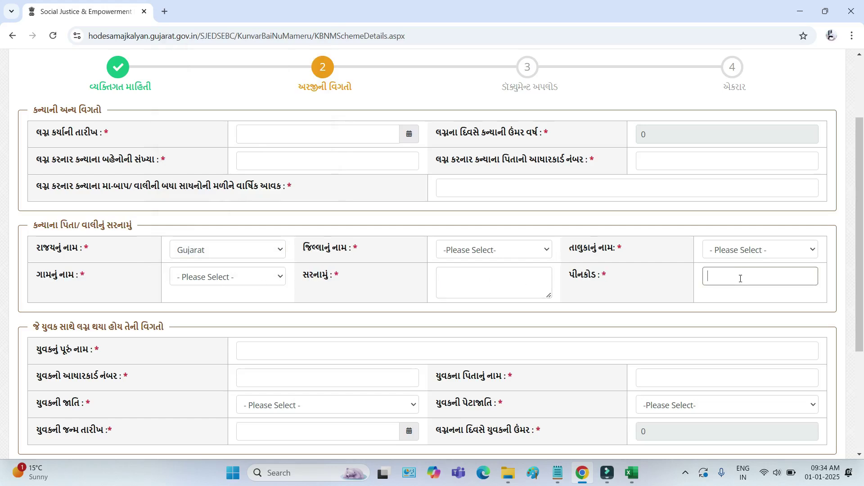
Review the groom's details section, checking the fields for his full name, Aadhaar number and father's name.
scroll(642, 297, "down", 1)
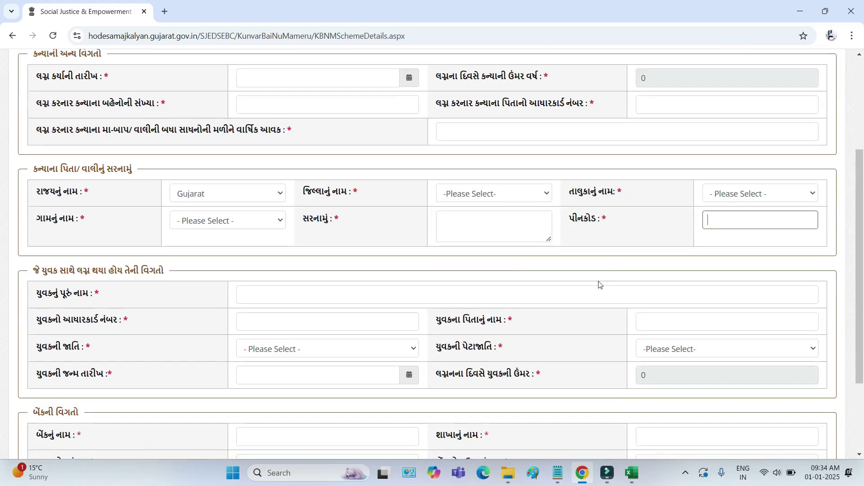
left_click_drag(41, 271, 128, 272)
scroll(212, 272, "down", 2)
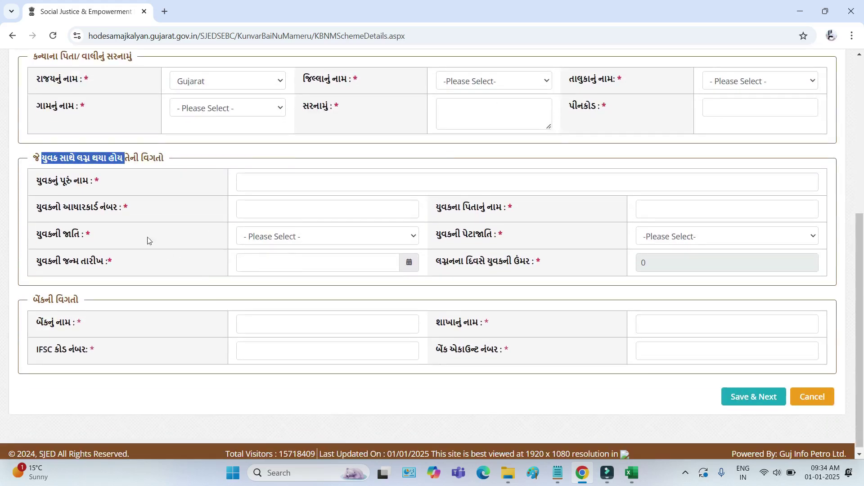
left_click_drag(39, 180, 73, 181)
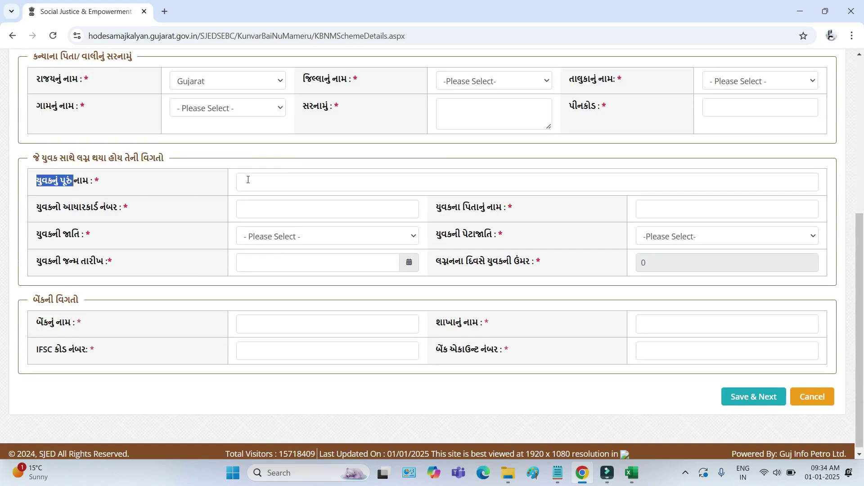
left_click(248, 180)
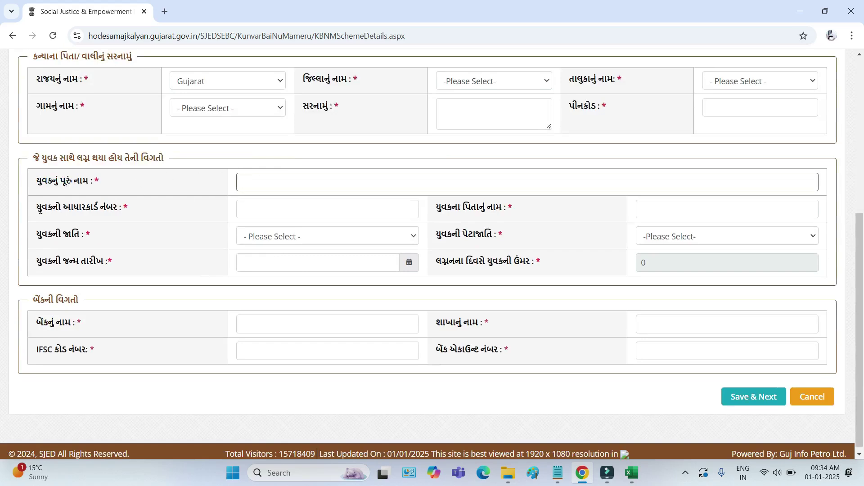
left_click_drag(42, 207, 151, 220)
left_click(254, 212)
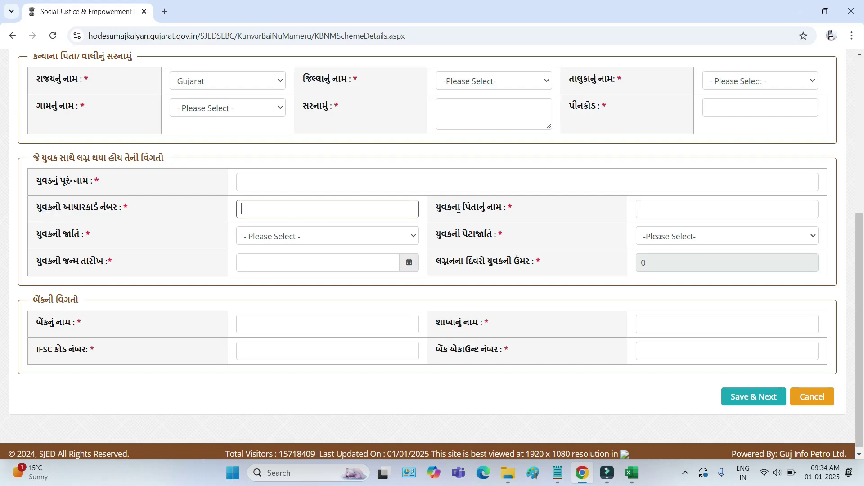
left_click_drag(453, 208, 495, 208)
left_click(676, 209)
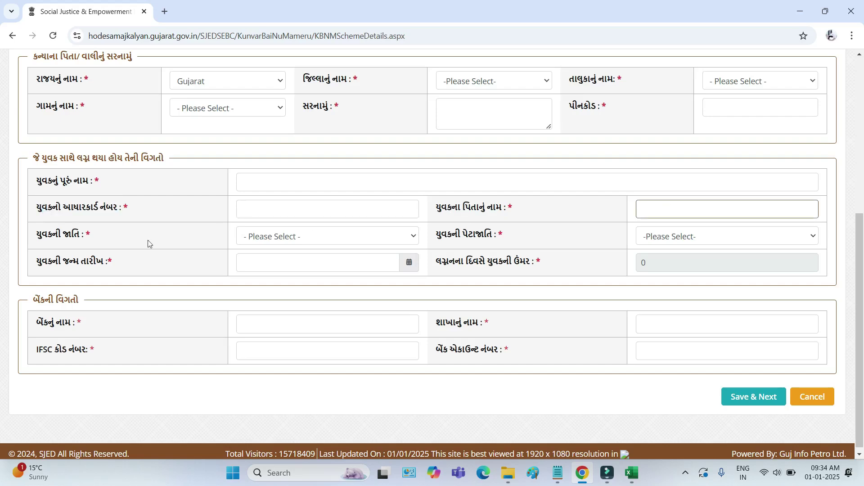
Check the options offered for the groom's caste and sub-caste.
left_click_drag(44, 234, 92, 235)
left_click(266, 237)
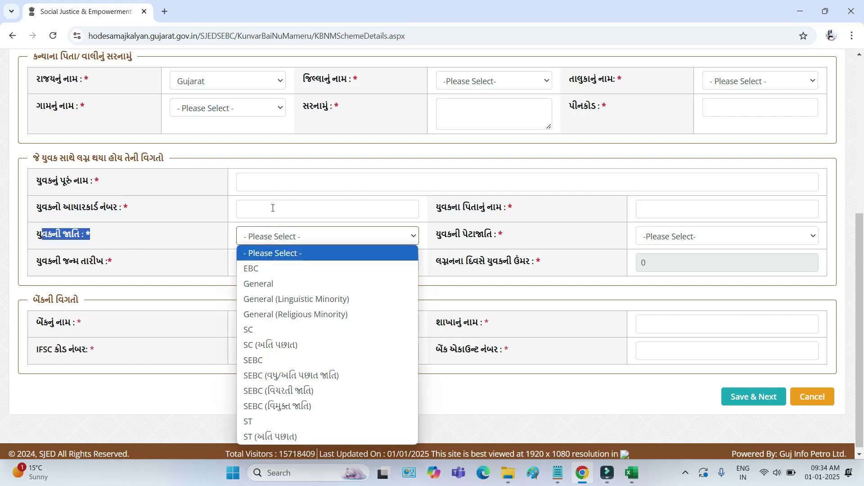
left_click_drag(463, 235, 506, 236)
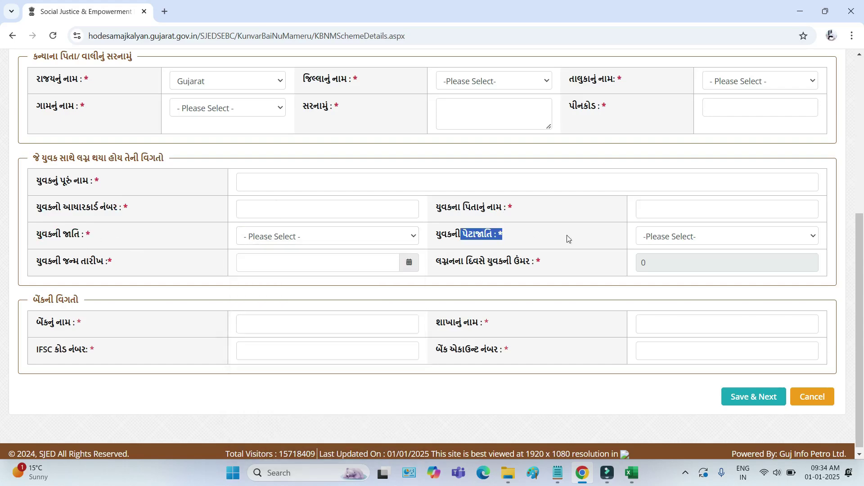
left_click(683, 238)
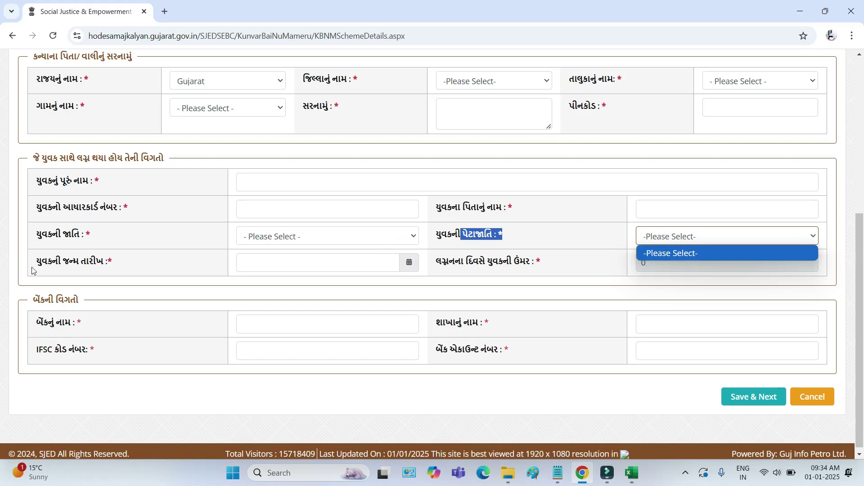
Examine the groom's birth date field with its calendar and the field for his age on the wedding day.
left_click_drag(39, 260, 90, 262)
left_click(261, 264)
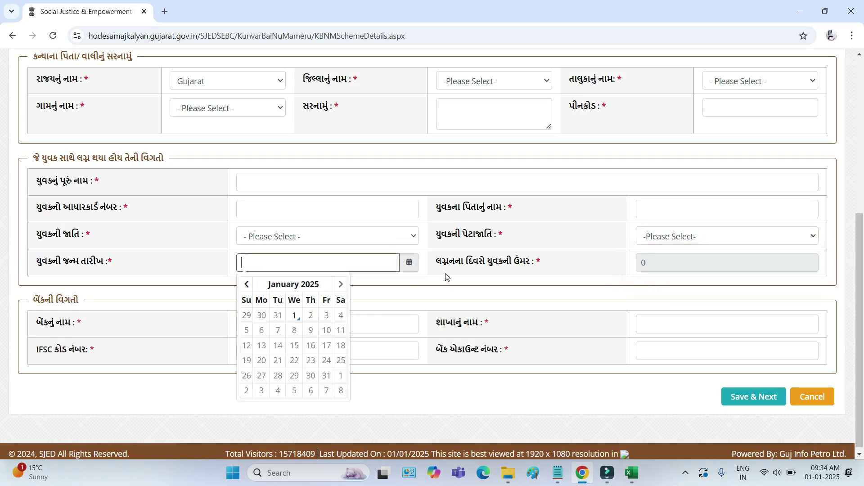
left_click_drag(449, 262, 553, 265)
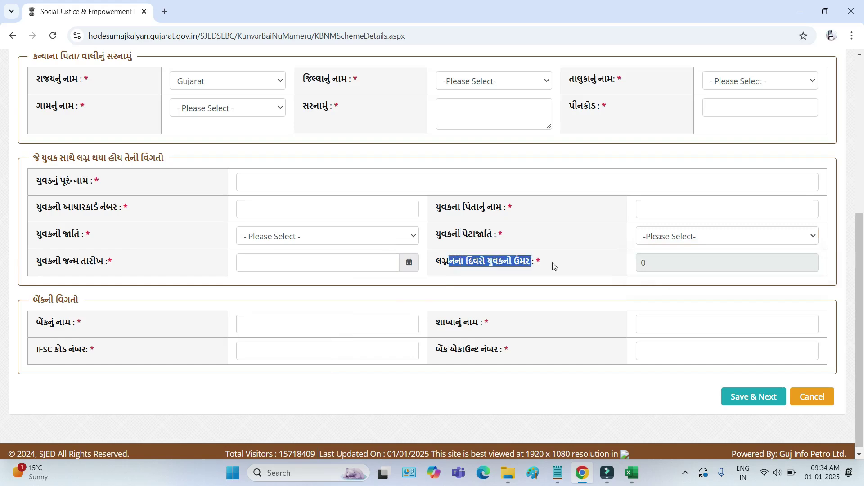
left_click(648, 263)
left_click_drag(648, 266, 640, 263)
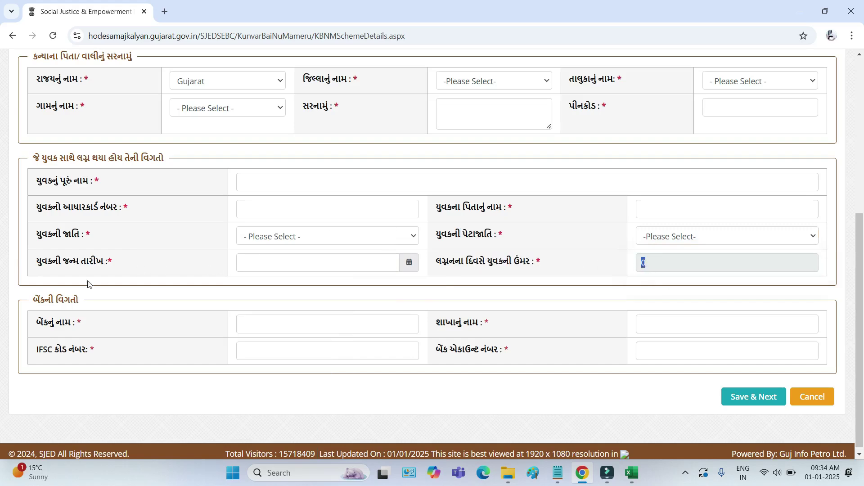
Check the bank name, branch, IFSC code and account number fields, and save the application details to continue to document upload.
left_click_drag(33, 300, 81, 302)
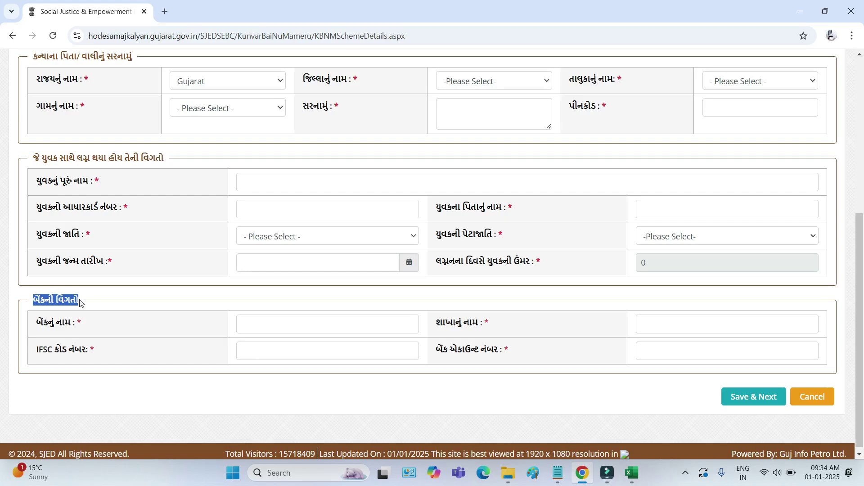
left_click_drag(42, 322, 215, 326)
left_click(275, 324)
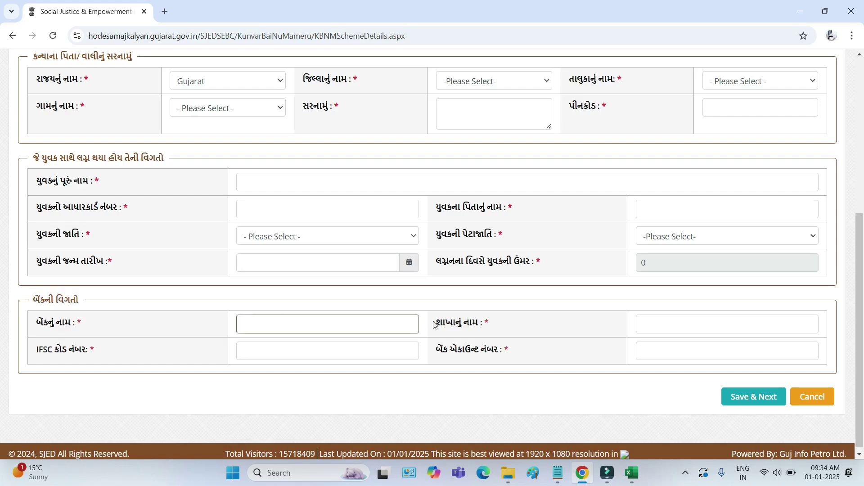
left_click_drag(445, 325, 583, 324)
left_click(637, 324)
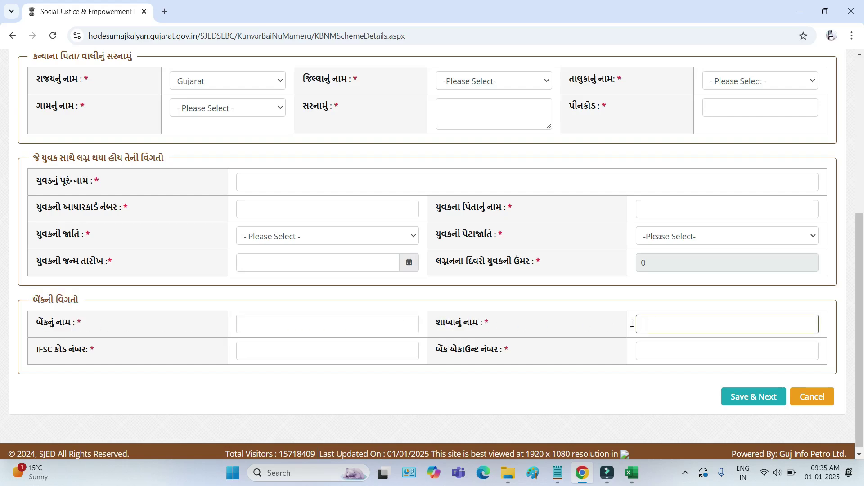
left_click_drag(37, 349, 81, 352)
left_click(277, 353)
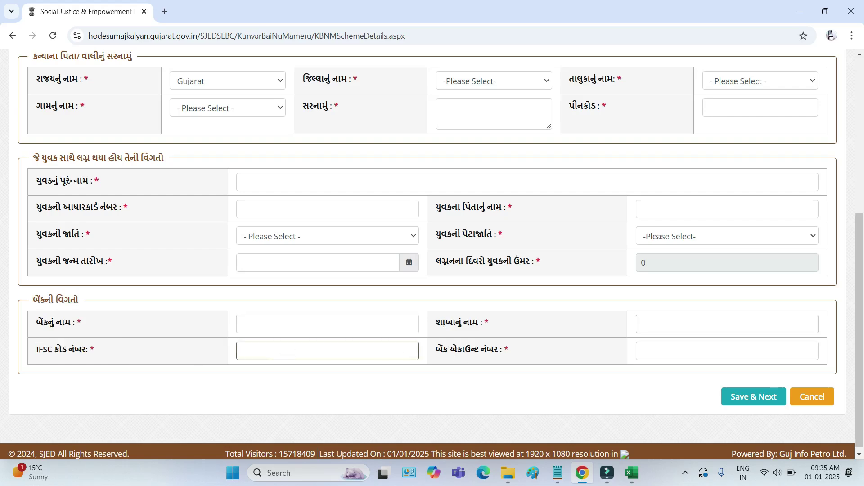
left_click_drag(450, 350, 498, 350)
left_click(638, 351)
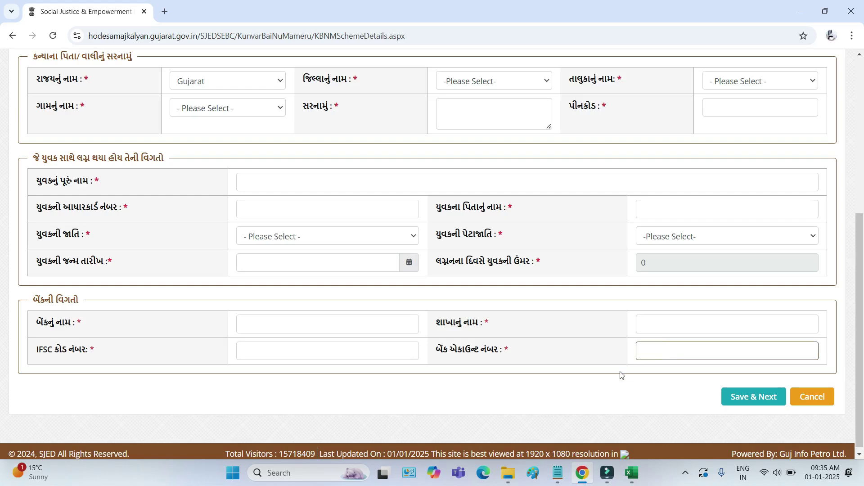
left_click(741, 400)
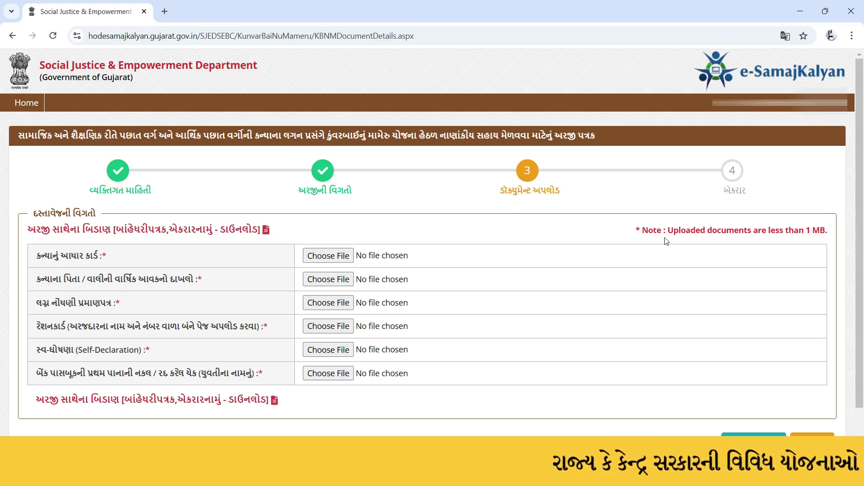
Review the upload size limit and the required documents, from the bride's Aadhaar card and income certificate to the self-declaration and bank passbook.
left_click_drag(669, 233, 829, 231)
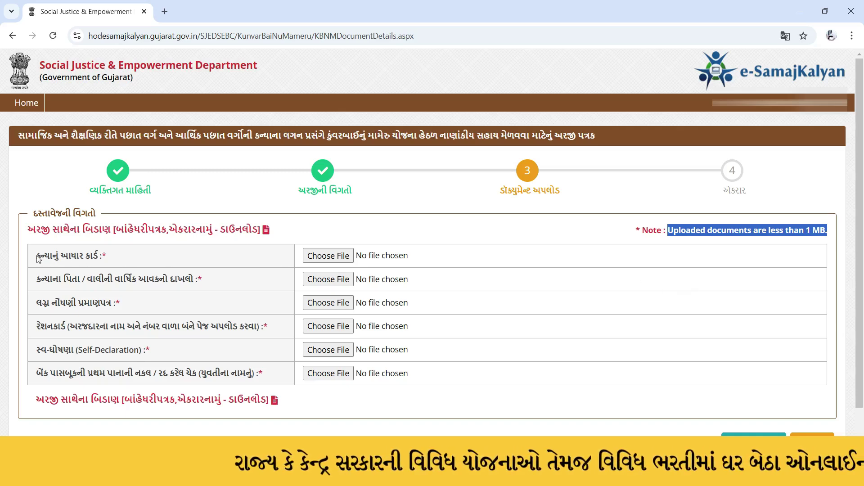
left_click_drag(37, 256, 101, 260)
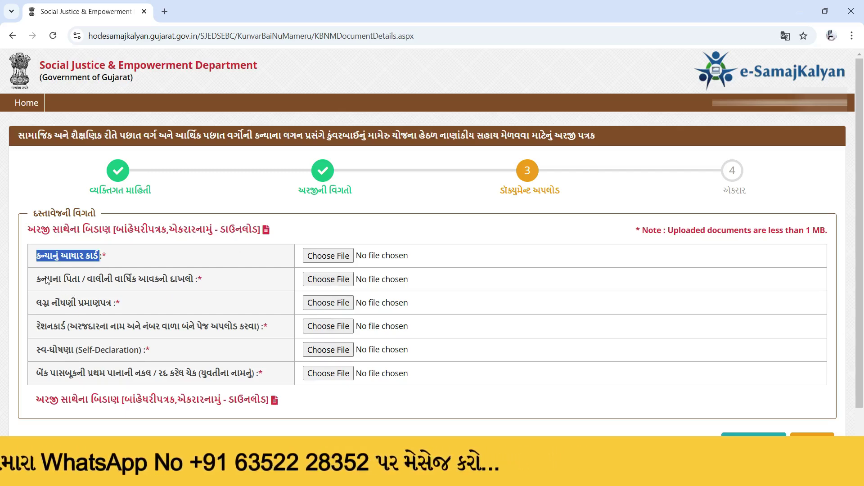
left_click_drag(53, 280, 194, 281)
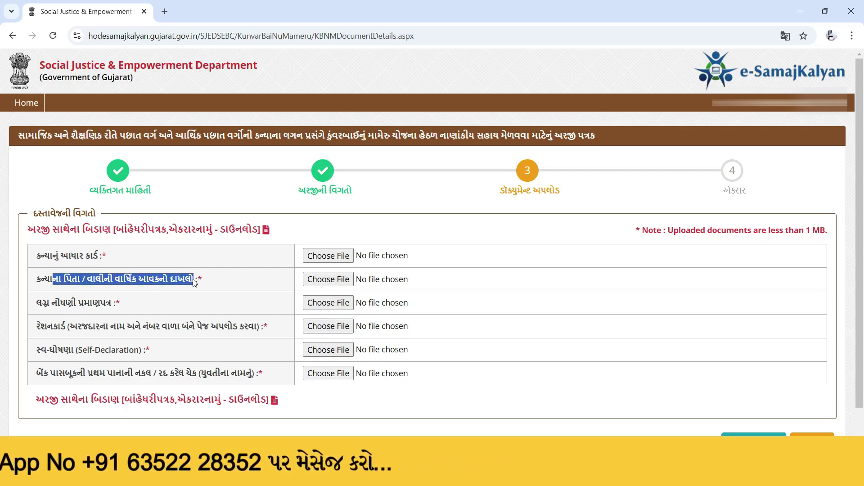
left_click(39, 305)
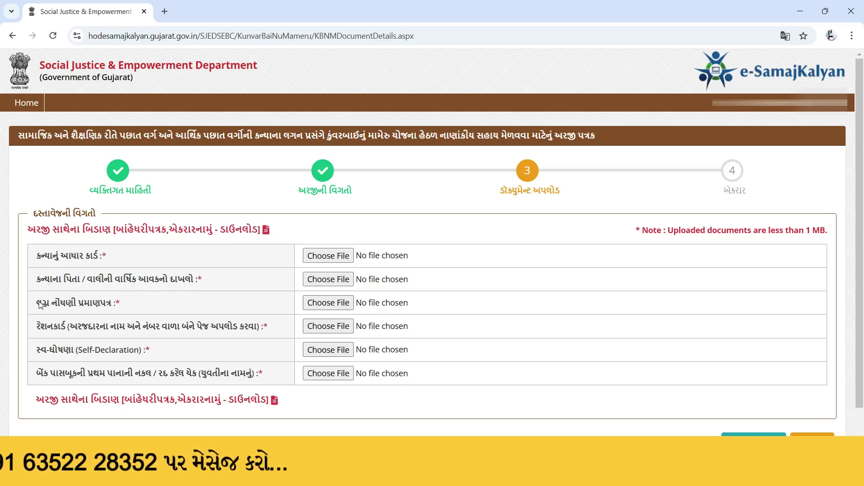
left_click_drag(39, 305, 176, 301)
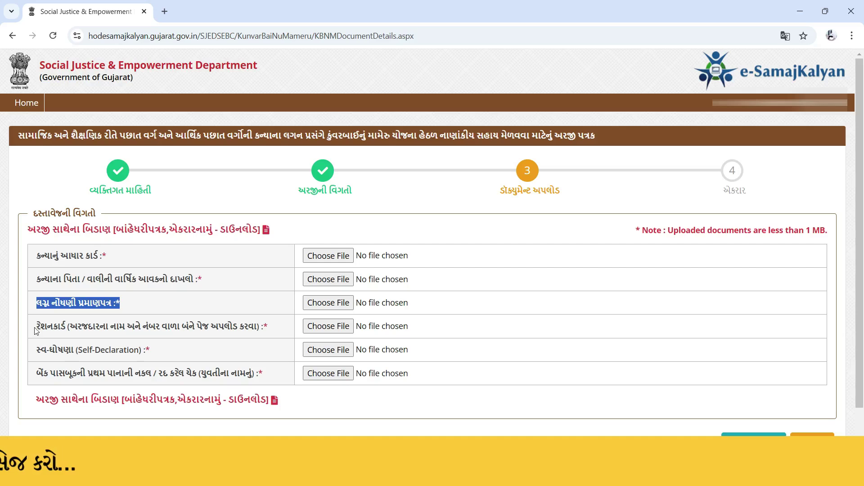
left_click_drag(35, 328, 182, 329)
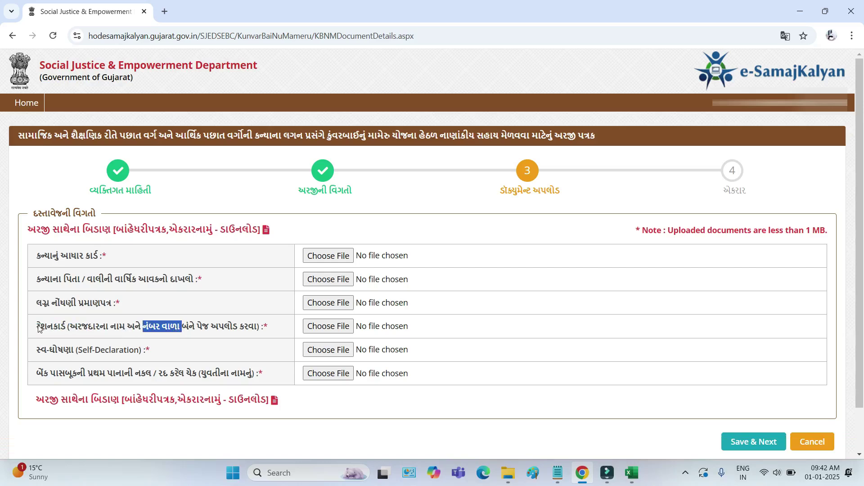
left_click_drag(37, 328, 151, 355)
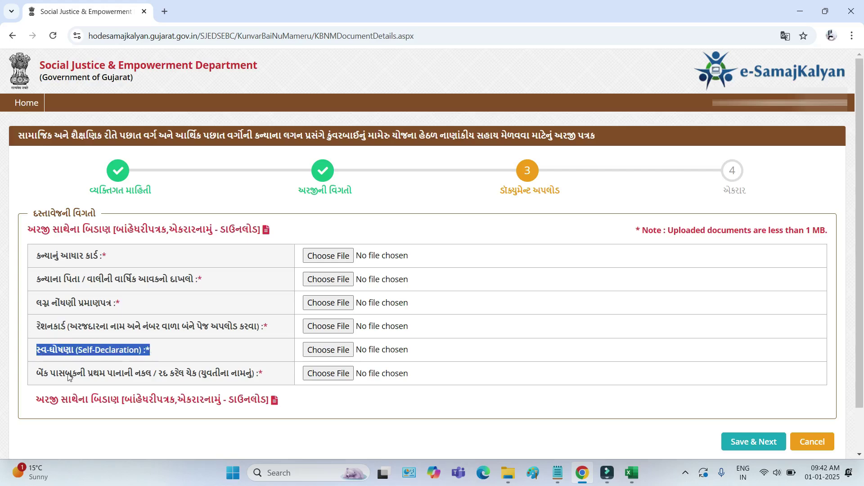
left_click_drag(38, 376, 205, 376)
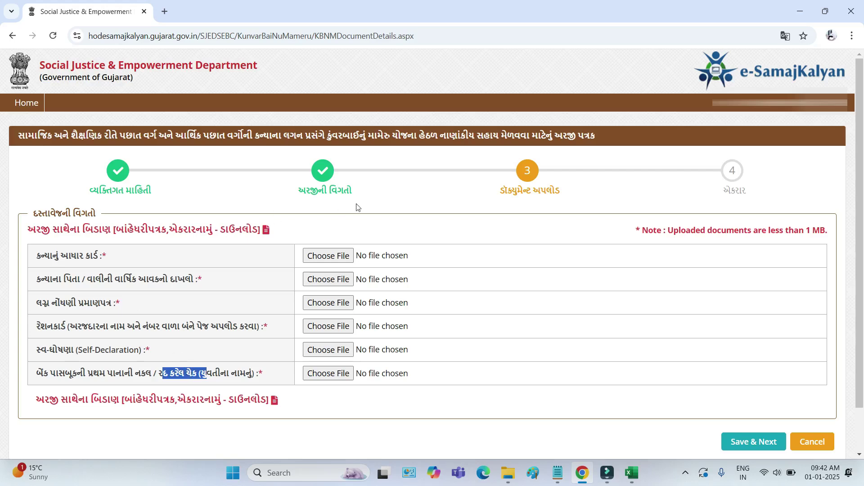
Continue from document upload to the declaration page, accept the terms and conditions, and save the application.
left_click(754, 446)
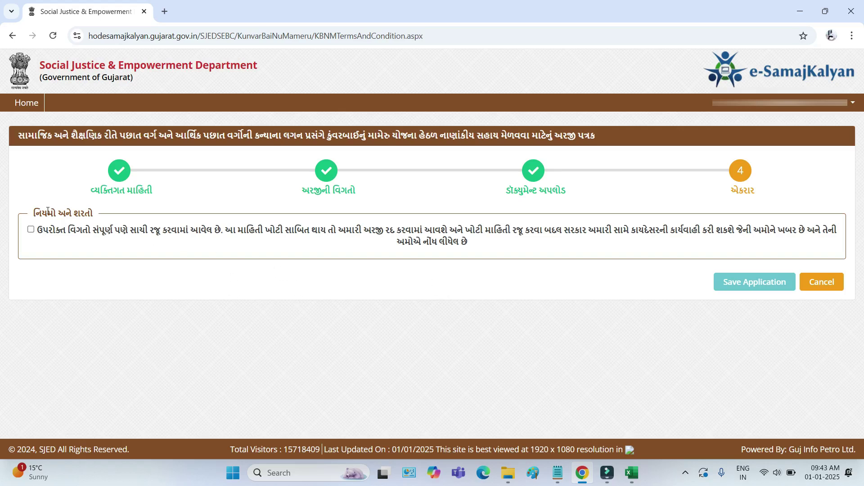
left_click_drag(48, 211, 478, 253)
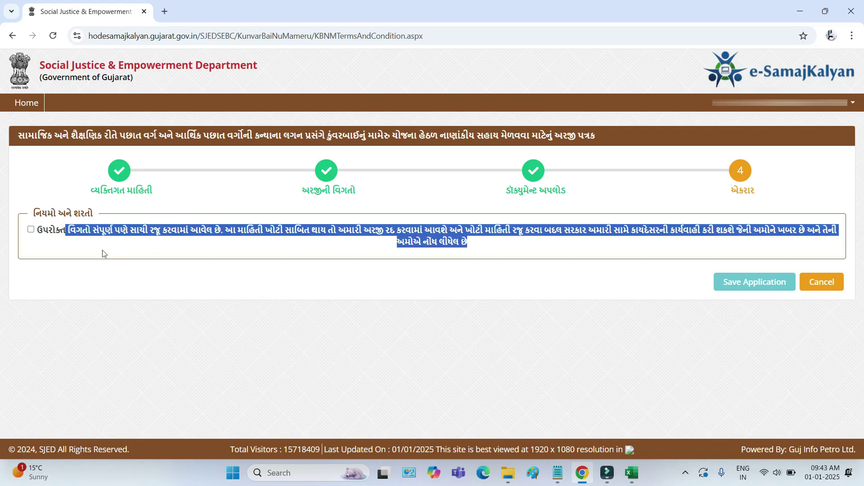
left_click(31, 230)
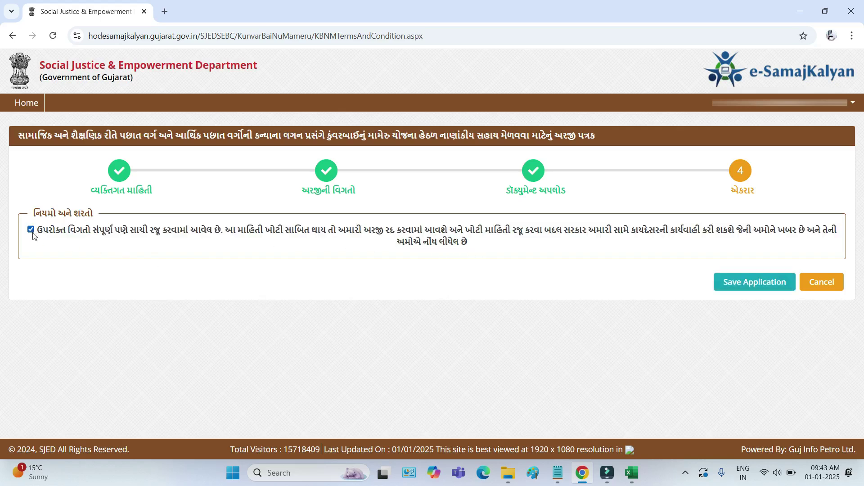
left_click(760, 288)
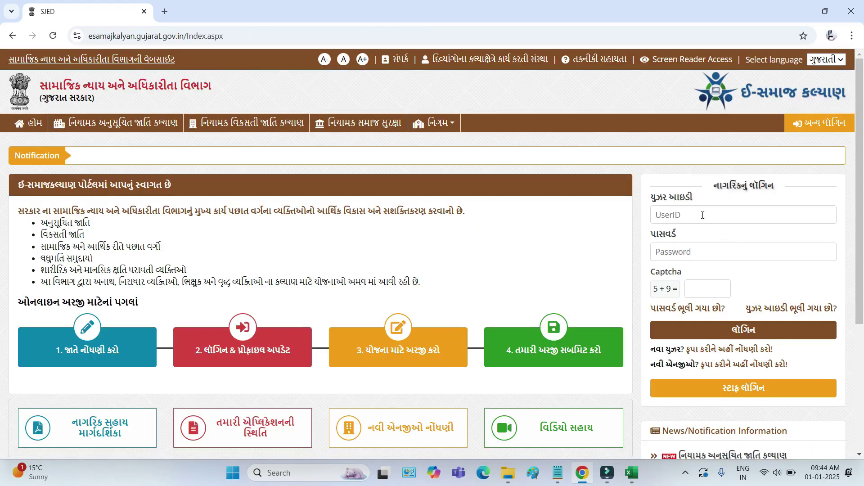
Open the application status page from the portal's home page and check its application number and birth date fields.
scroll(306, 233, "down", 2)
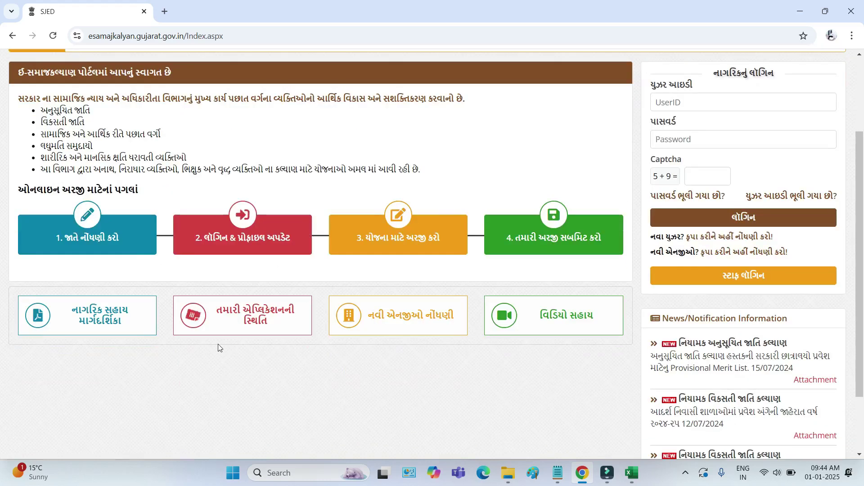
left_click(257, 320)
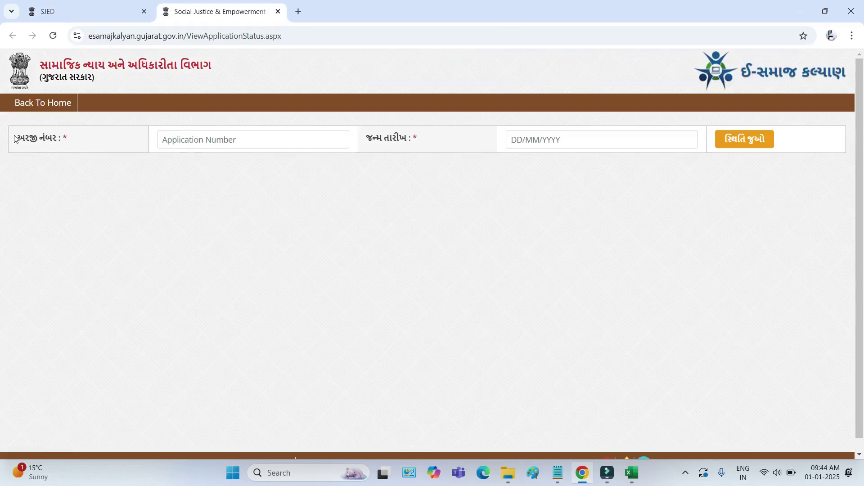
left_click_drag(15, 139, 67, 142)
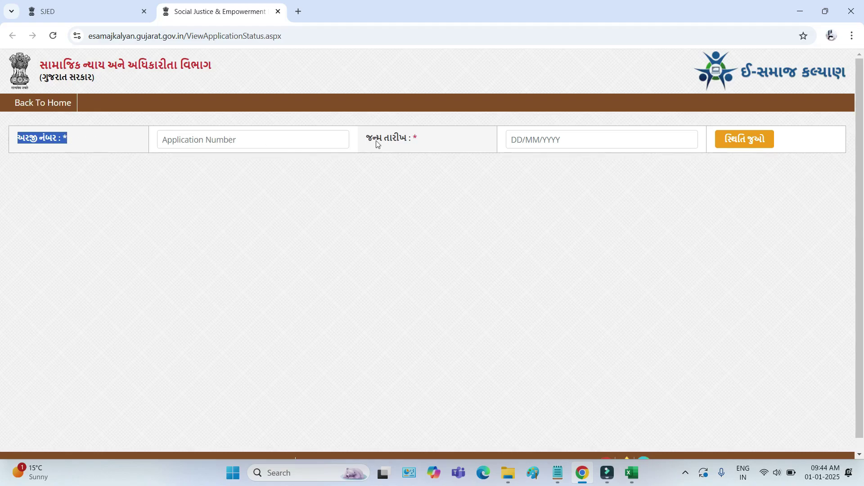
left_click_drag(382, 143, 409, 143)
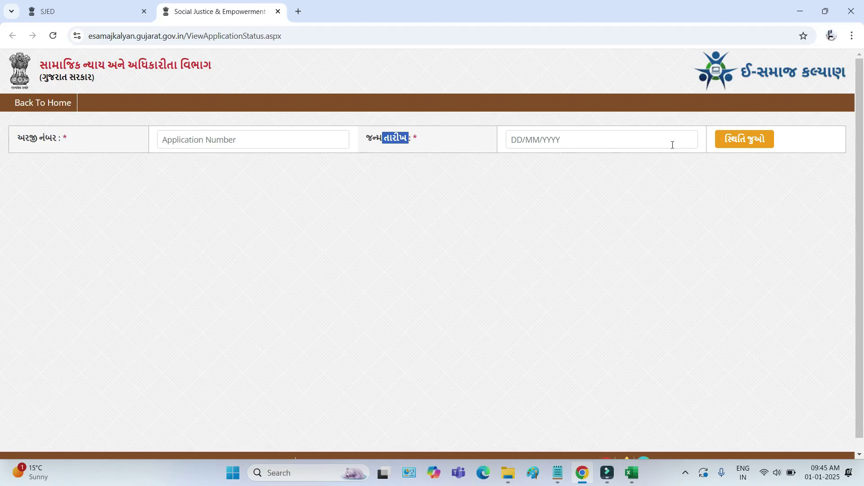